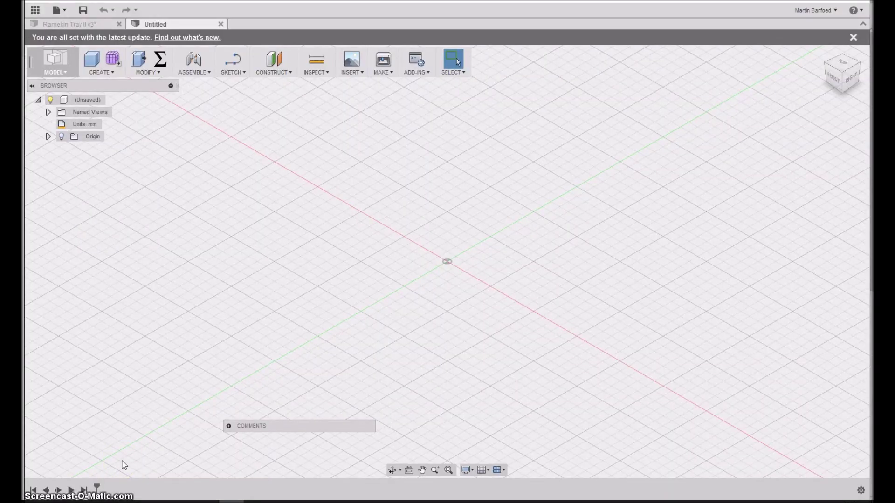
# Step: Start a sketch on the XY ground plane and draw a rectangle cornered at the origin
pyautogui.click(236, 61)
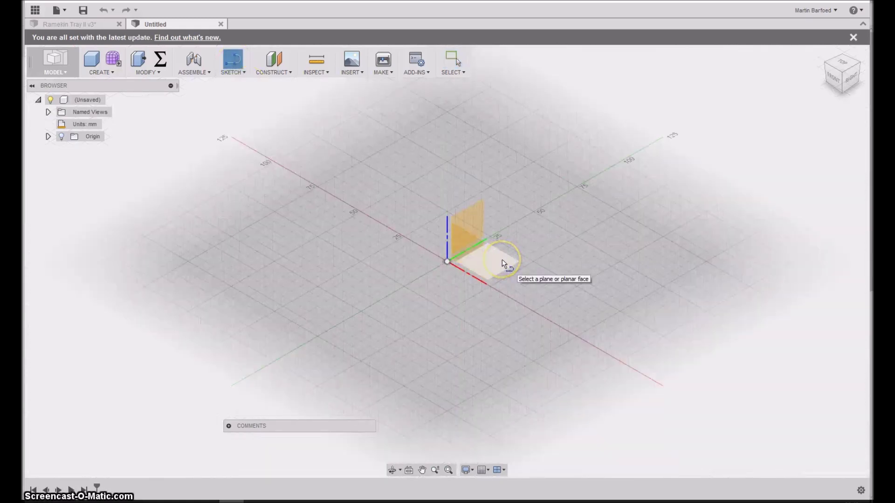
pyautogui.click(502, 259)
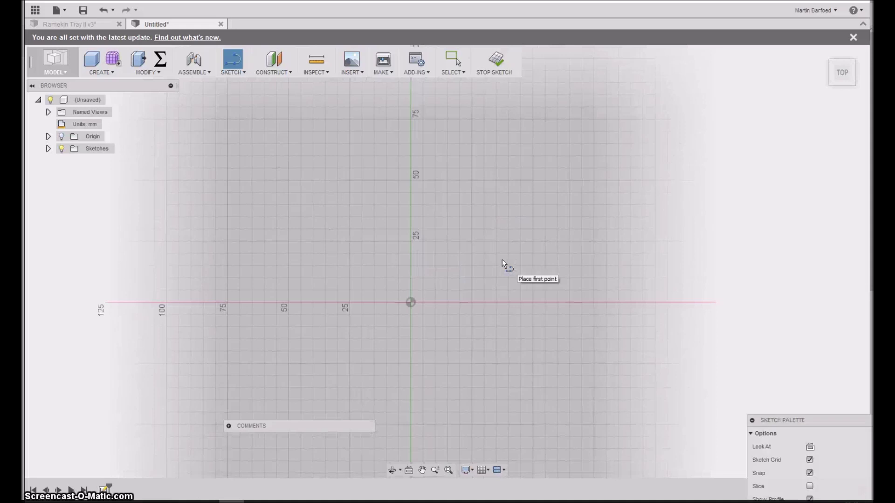
pyautogui.click(237, 61)
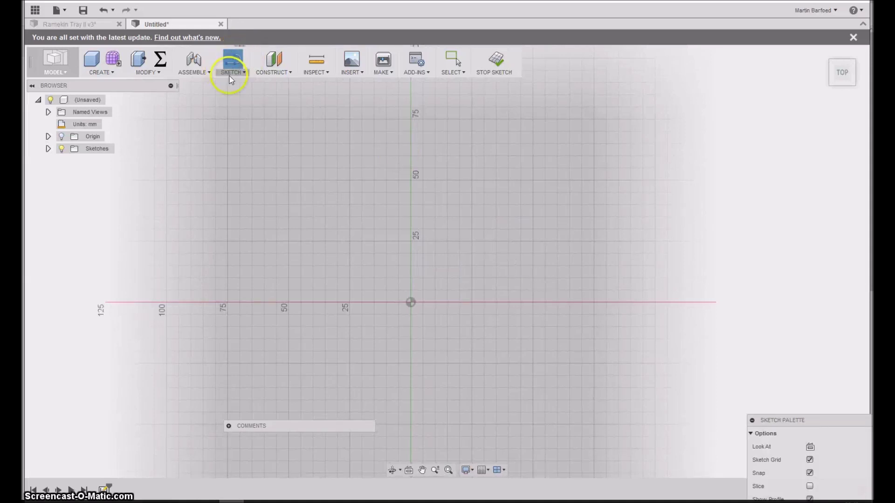
pyautogui.press('r')
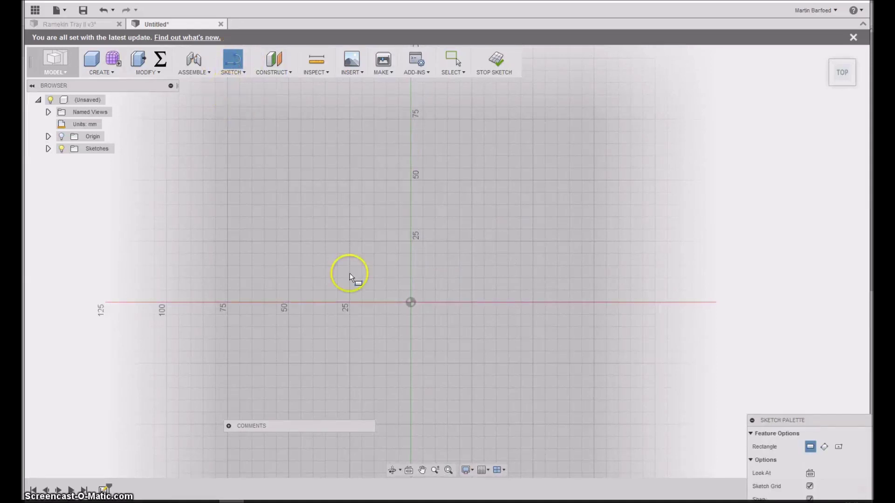
pyautogui.click(411, 301)
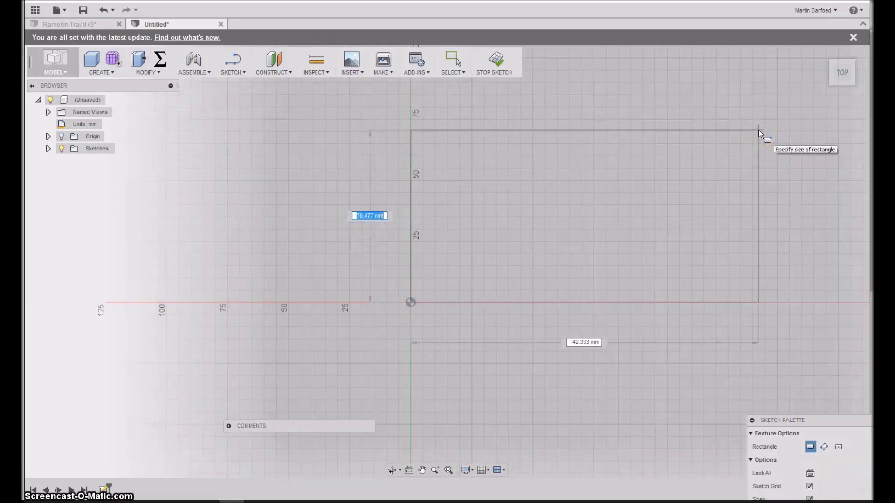
pyautogui.click(759, 130)
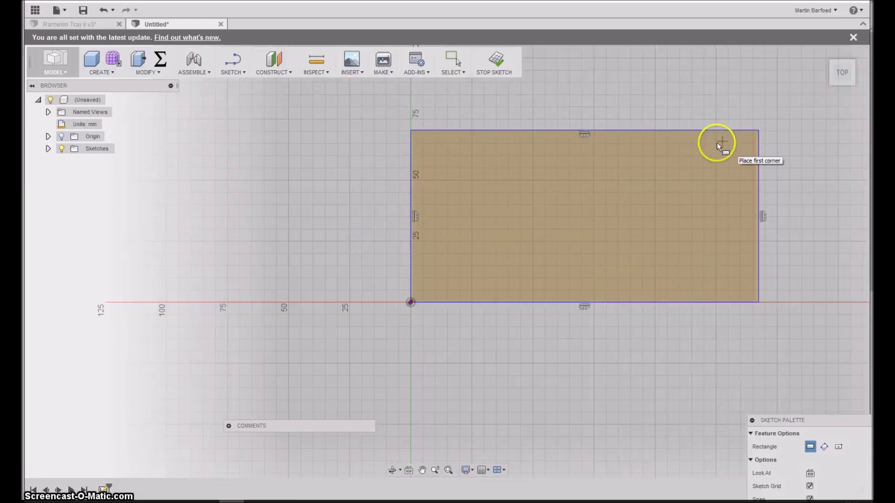
# Step: Dimension the rectangle to 100 mm tall and 300 mm wide
pyautogui.press('d')
pyautogui.click(413, 206)
pyautogui.click(368, 216)
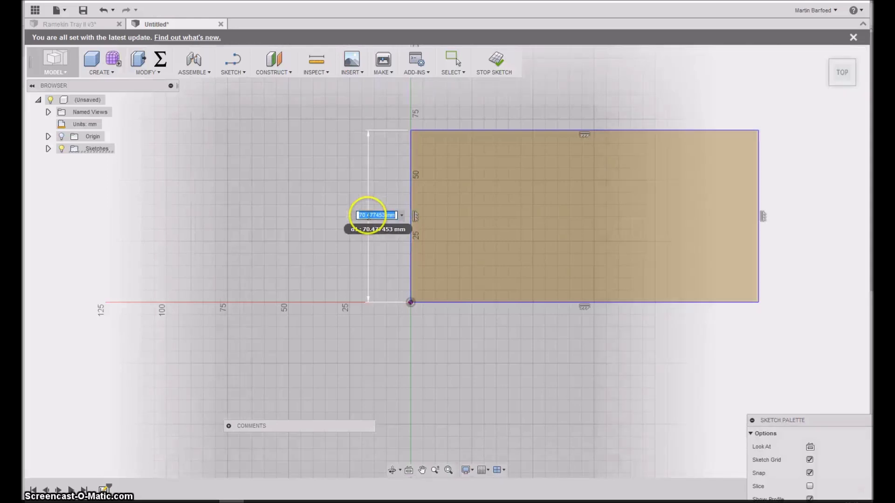
pyautogui.write('100')
pyautogui.press('Return')
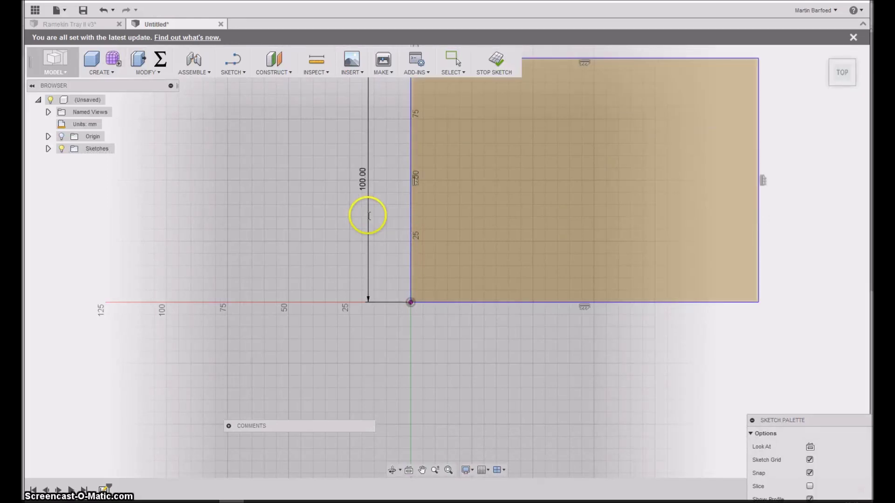
pyautogui.click(569, 306)
pyautogui.click(587, 343)
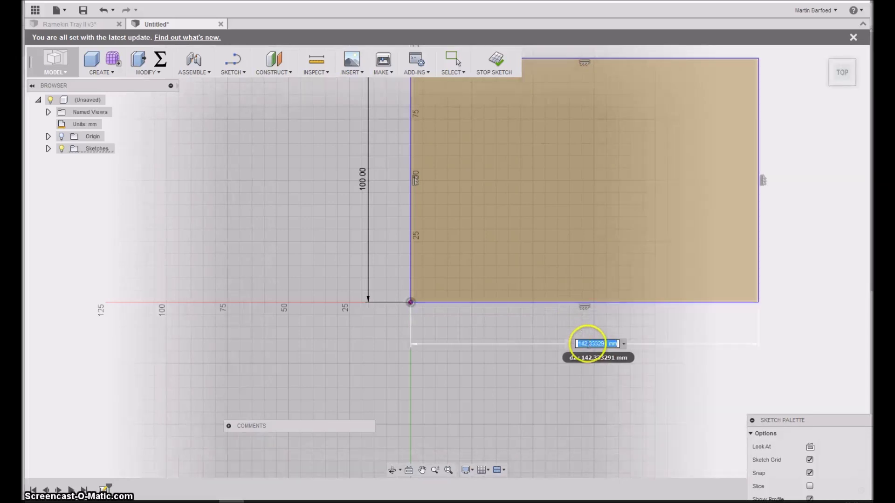
pyautogui.write('00')
pyautogui.press('Return')
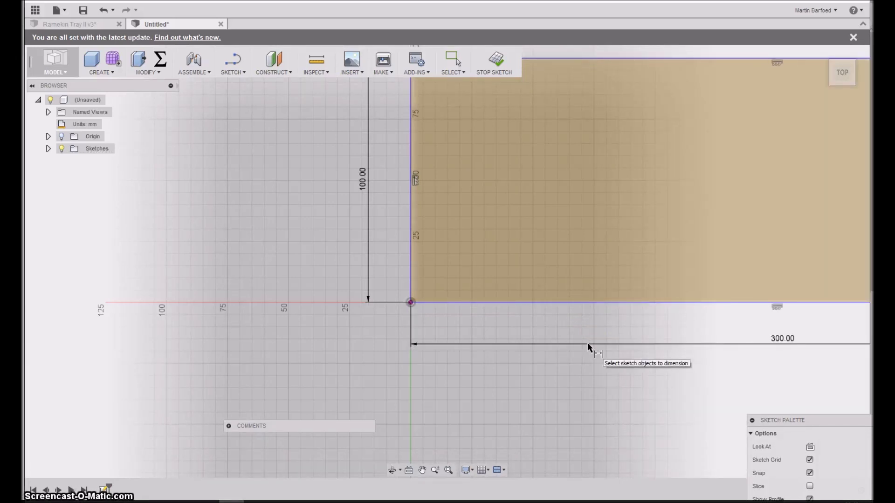
pyautogui.scroll(-3, 648, 245)
pyautogui.scroll(-3, 655, 245)
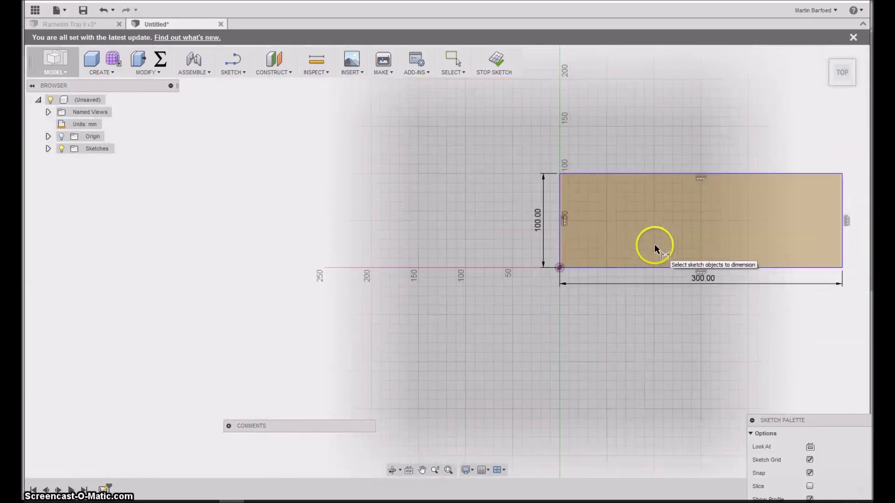
pyautogui.scroll(3, 857, 218)
pyautogui.scroll(1, 857, 218)
pyautogui.scroll(1, 858, 216)
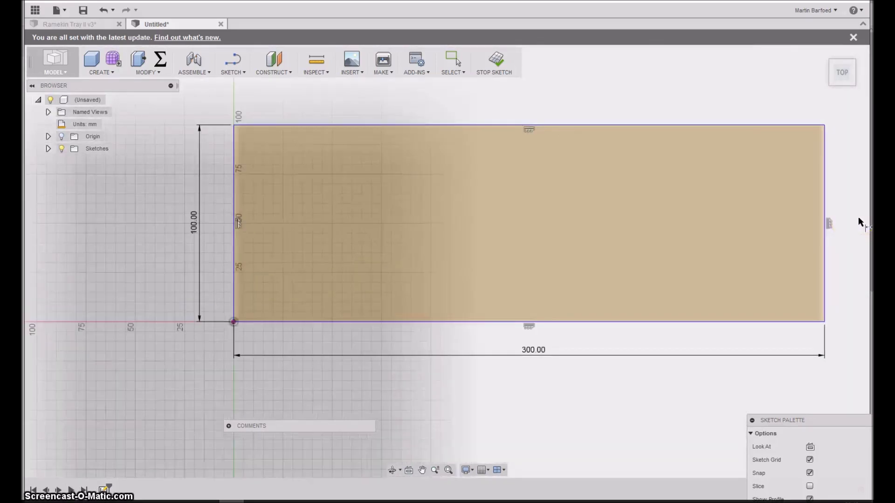
pyautogui.scroll(1, 858, 216)
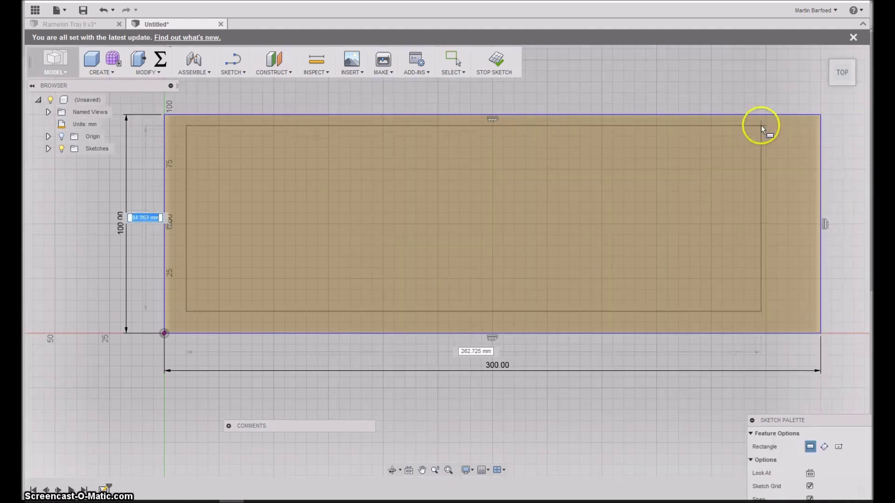
# Step: Draw a 280 by 80 mm inner rectangle inside the 300 by 100 mm outline
pyautogui.write('80')
pyautogui.press('Tab')
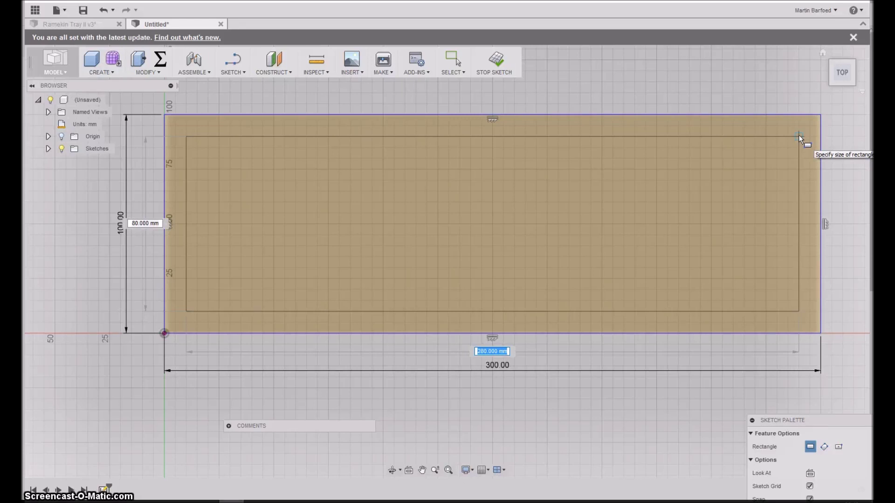
pyautogui.press('Return')
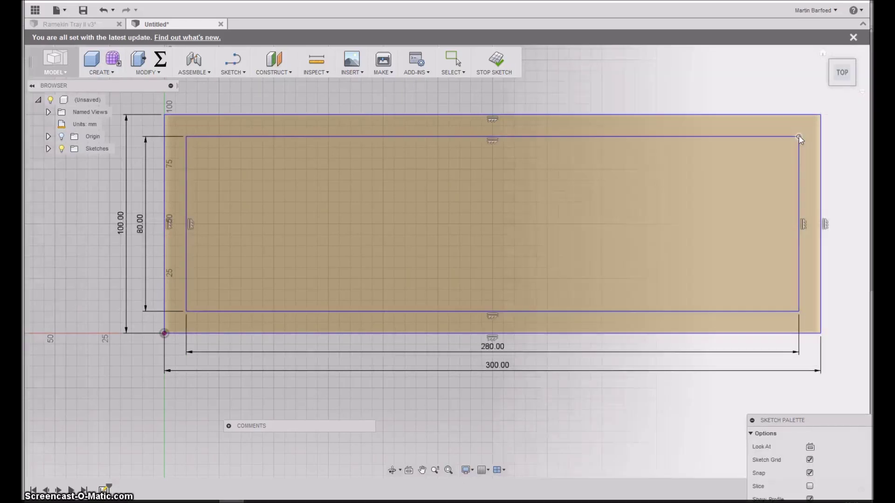
pyautogui.press('Escape')
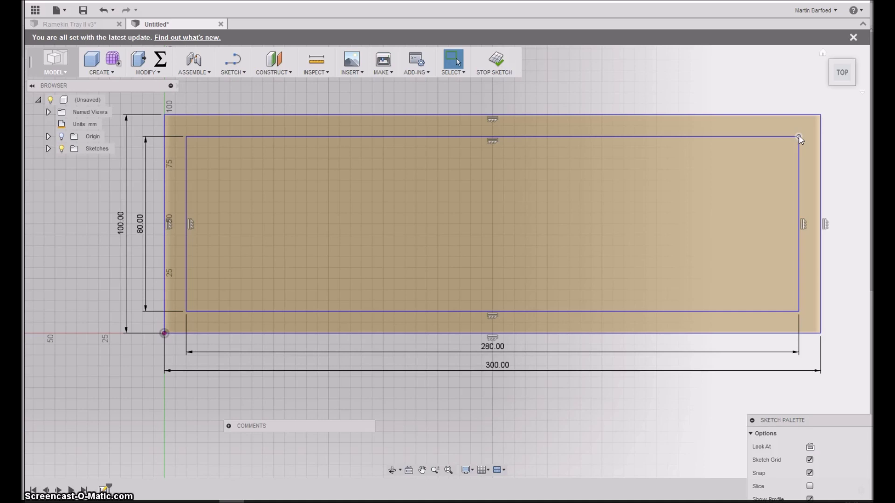
pyautogui.click(570, 139)
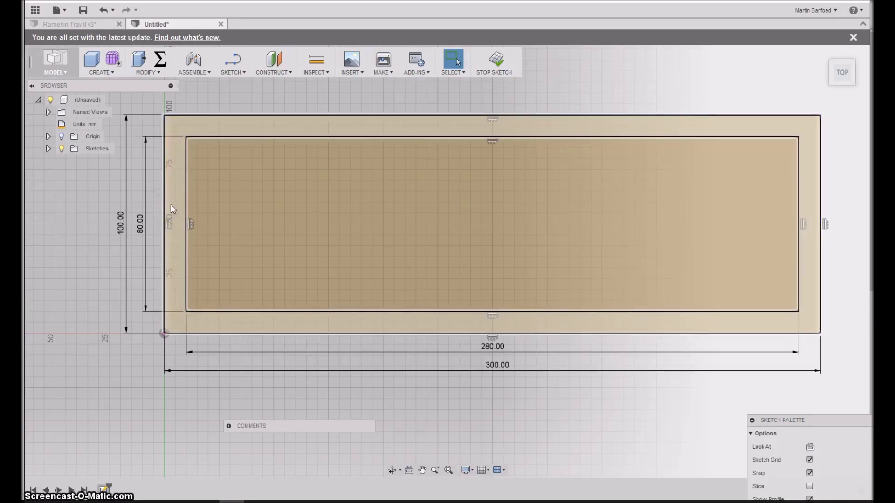
pyautogui.click(170, 208)
pyautogui.press('l')
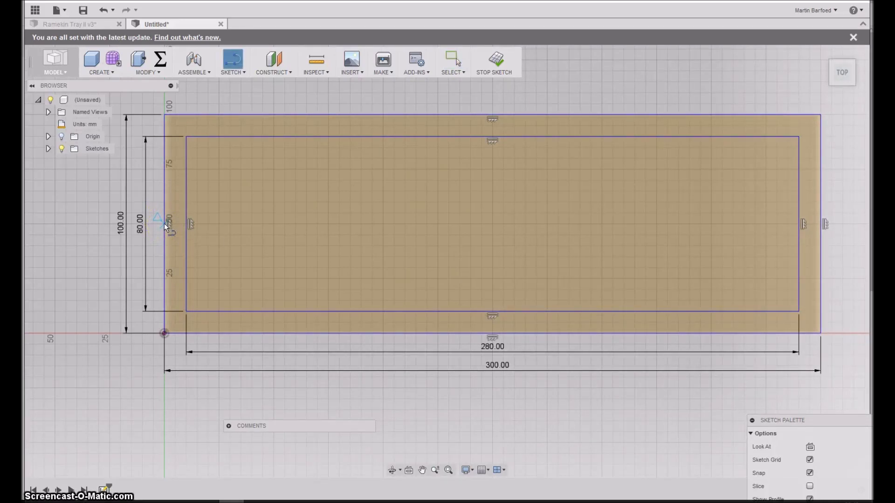
# Step: Draw horizontal and vertical lines between opposite edge midpoints and make them construction lines
pyautogui.moveTo(166, 226); pyautogui.dragTo(823, 226)
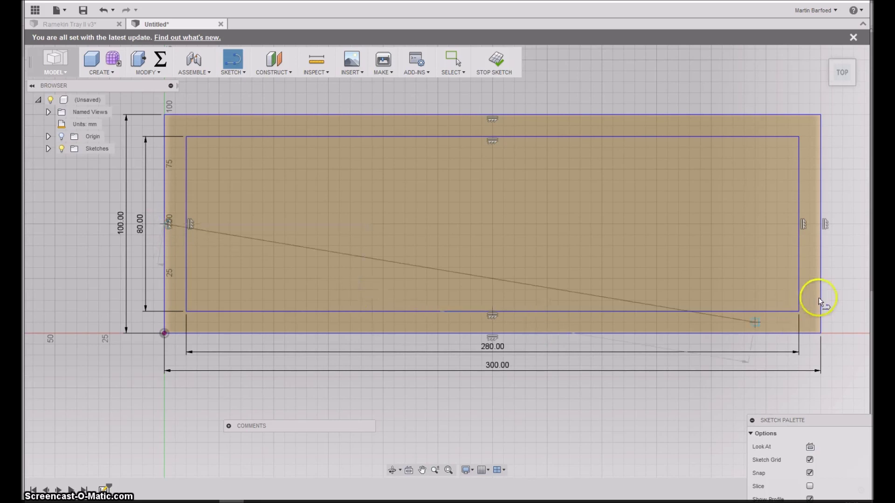
pyautogui.click(824, 226)
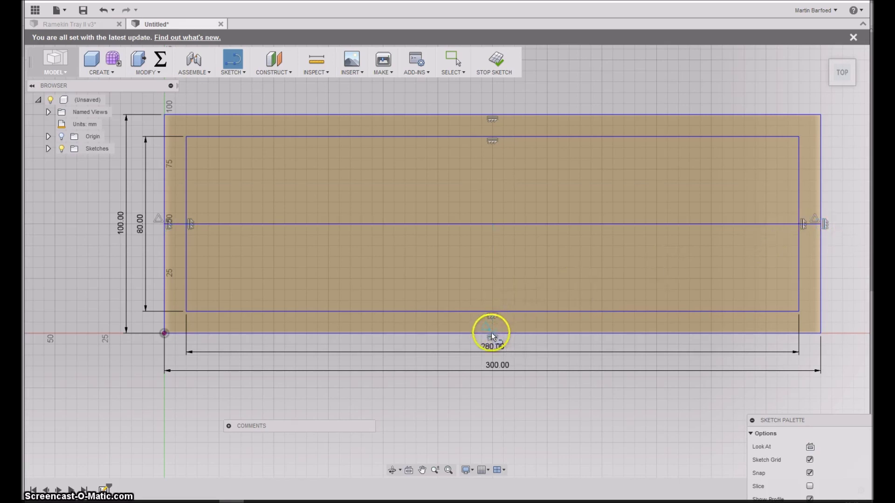
pyautogui.click(491, 114)
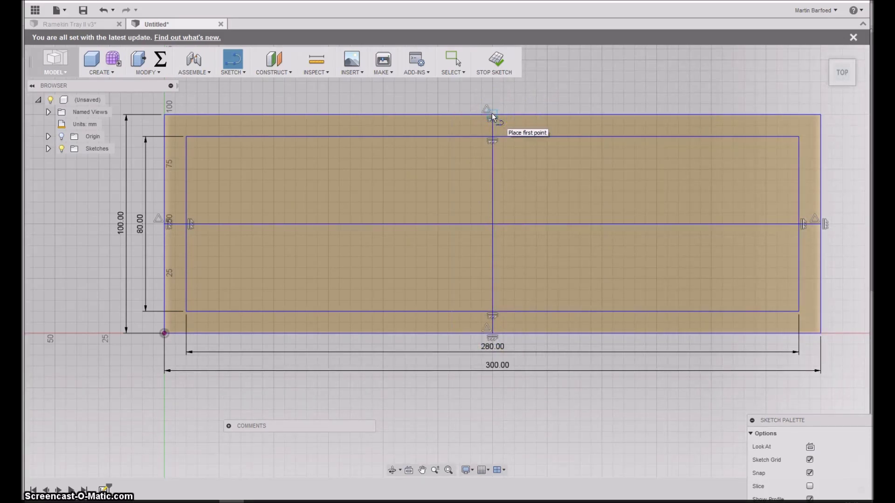
pyautogui.press('Escape')
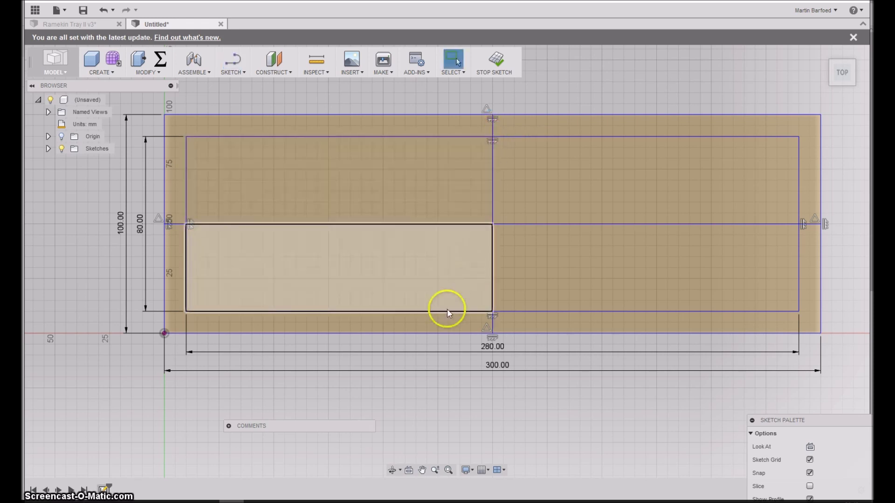
pyautogui.click(474, 223)
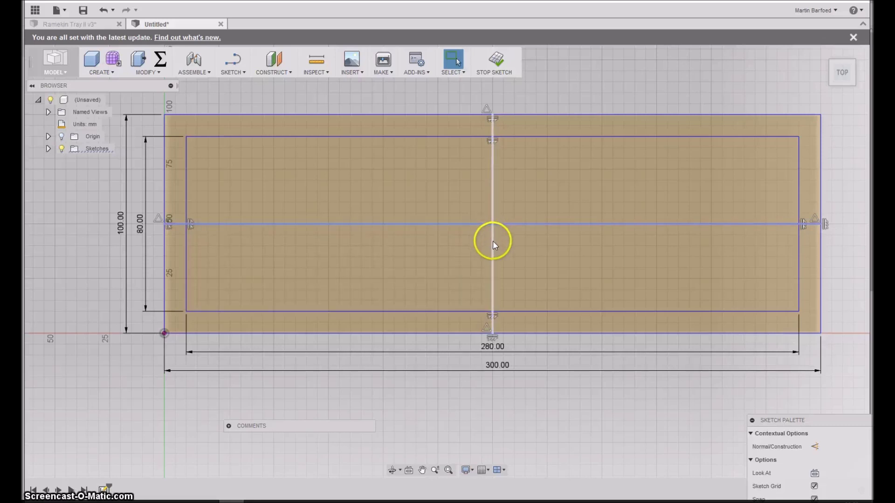
pyautogui.click(816, 448)
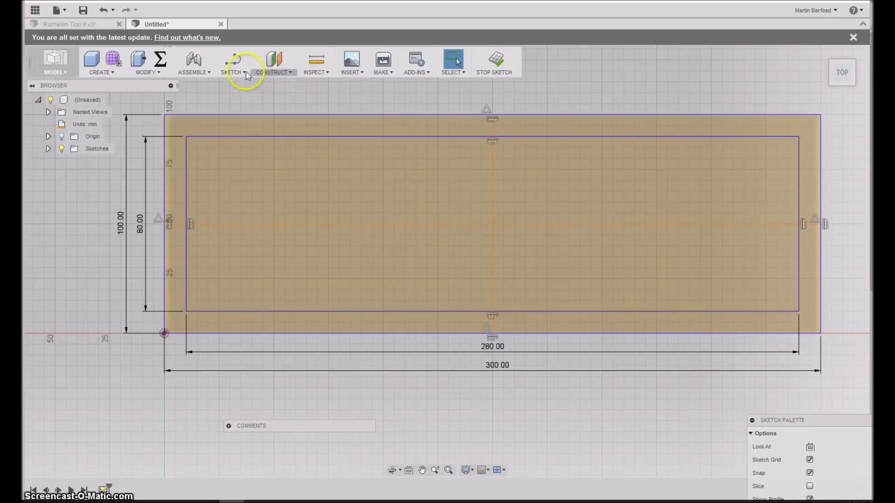
pyautogui.click(241, 72)
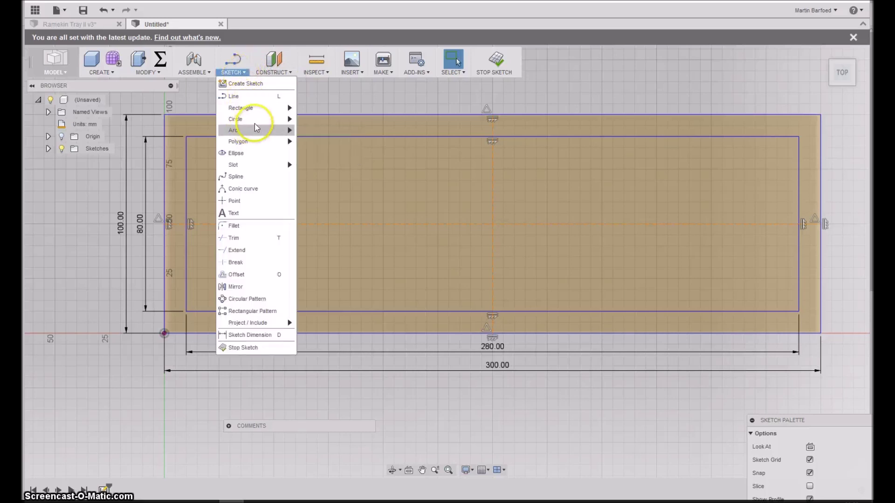
# Step: Draw a 72 mm diameter circle centred on the construction lines' intersection
pyautogui.moveTo(236, 119)
pyautogui.click(308, 120)
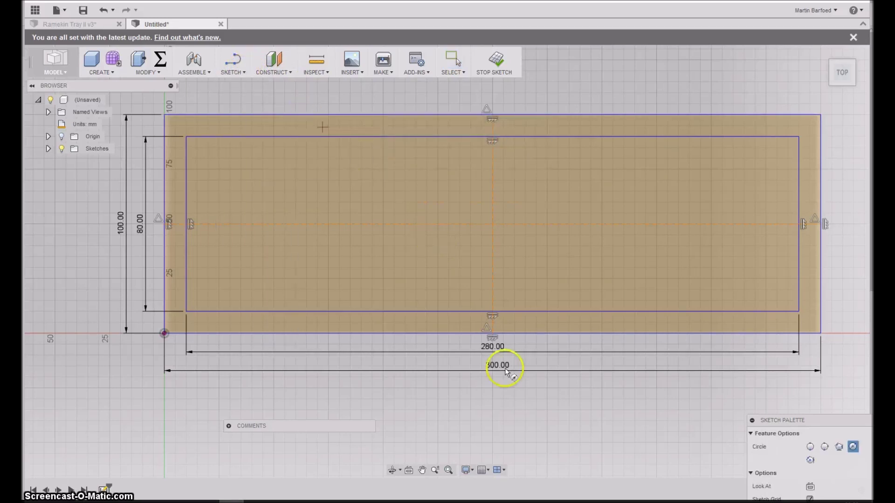
pyautogui.click(491, 224)
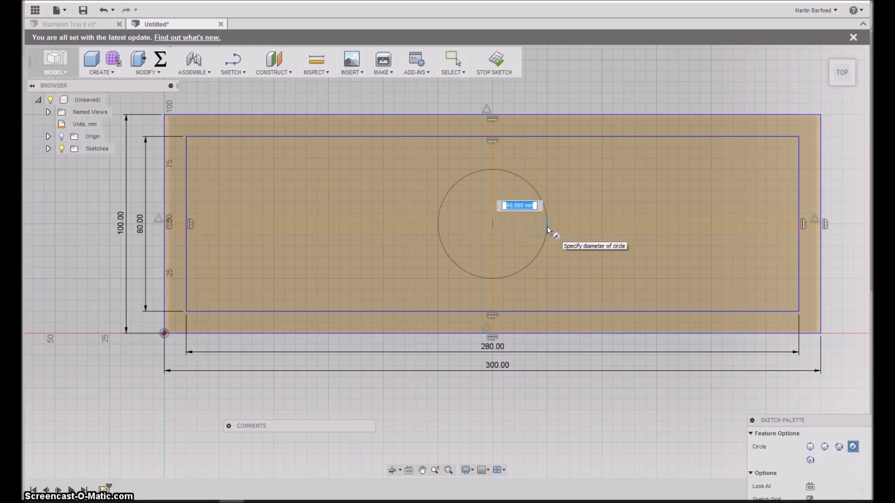
pyautogui.write('2')
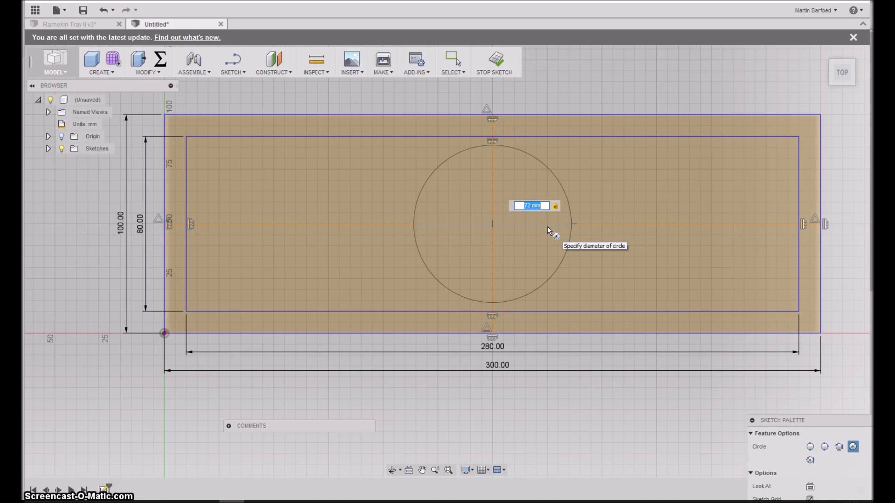
pyautogui.press('Return')
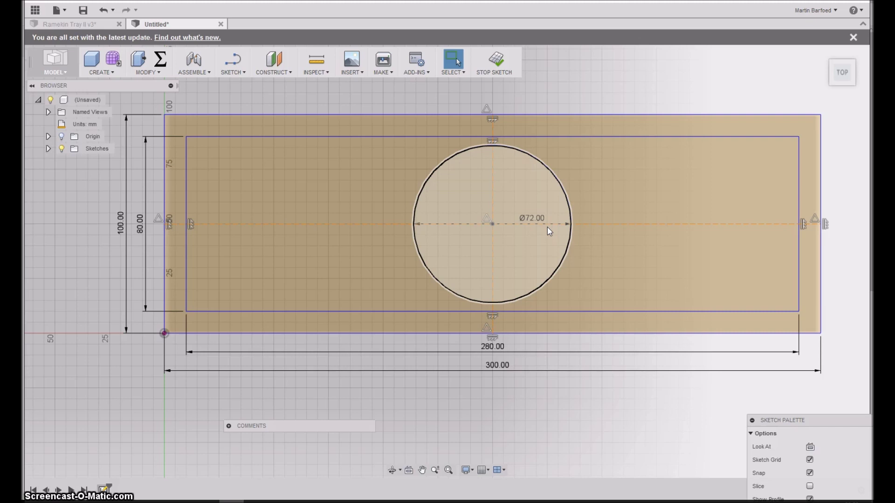
pyautogui.press('l')
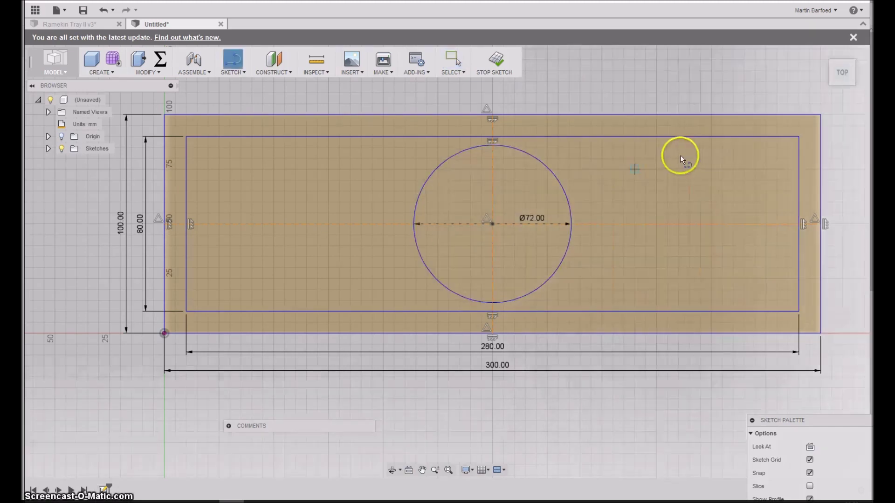
# Step: Draw two vertical lines across the tray, one near each end
pyautogui.click(679, 126)
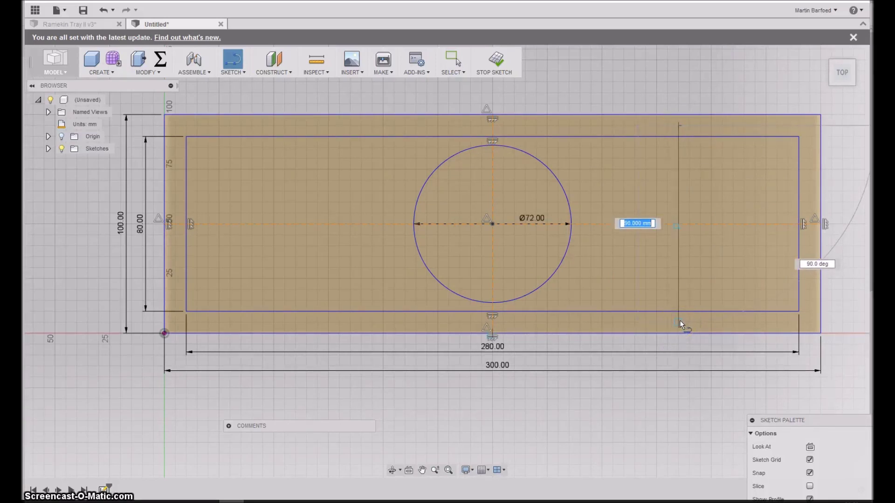
pyautogui.click(679, 322)
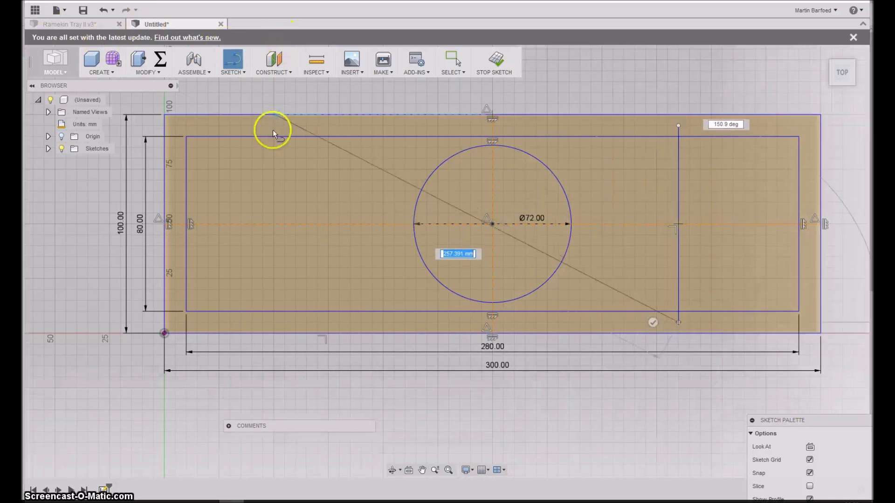
pyautogui.press('Escape')
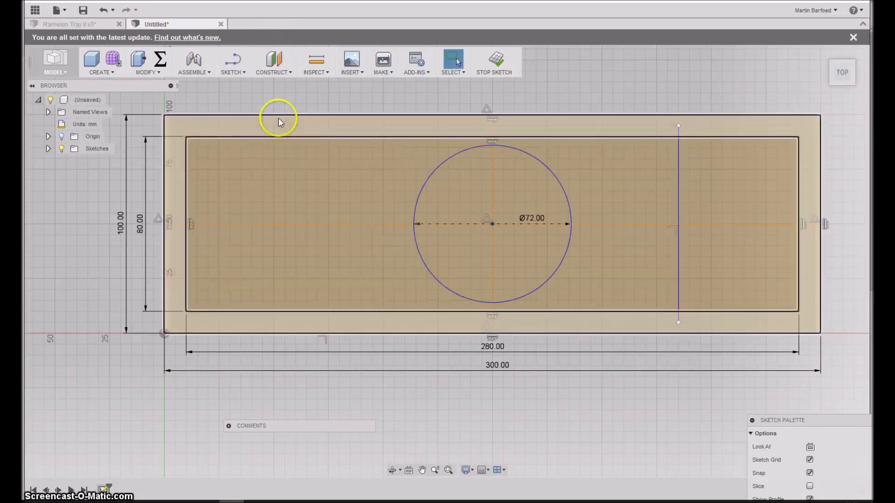
pyautogui.press('l')
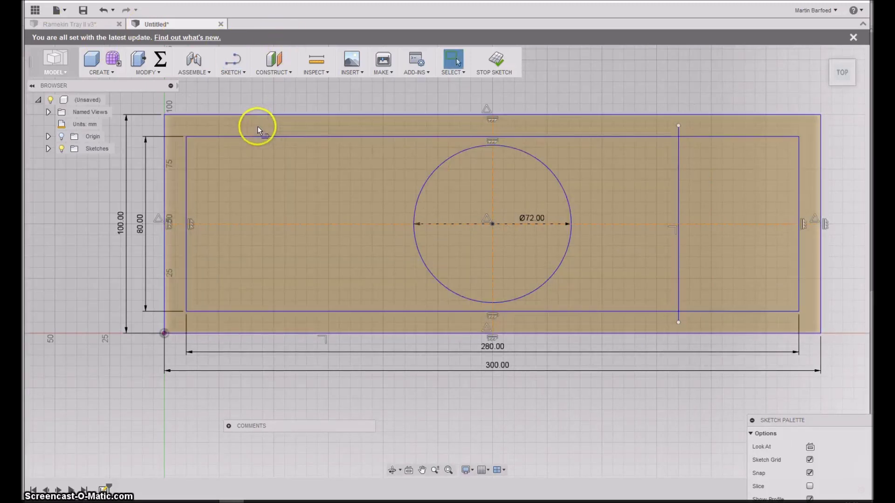
pyautogui.click(253, 125)
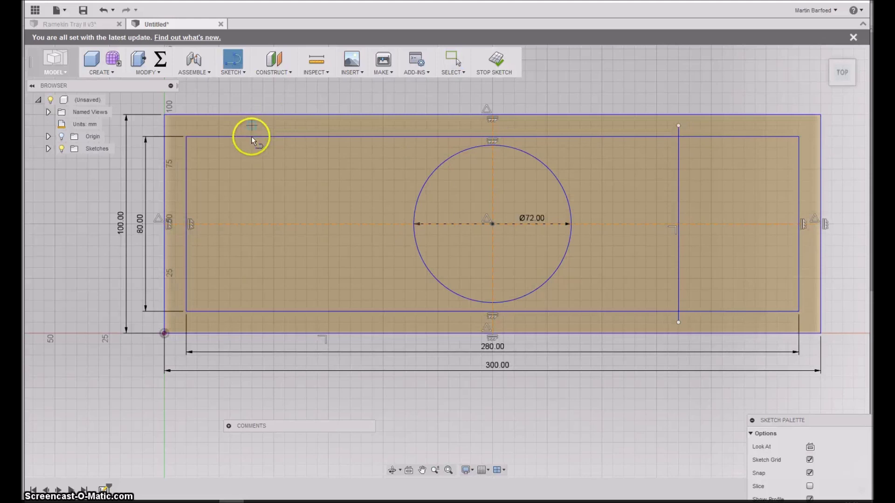
pyautogui.click(251, 322)
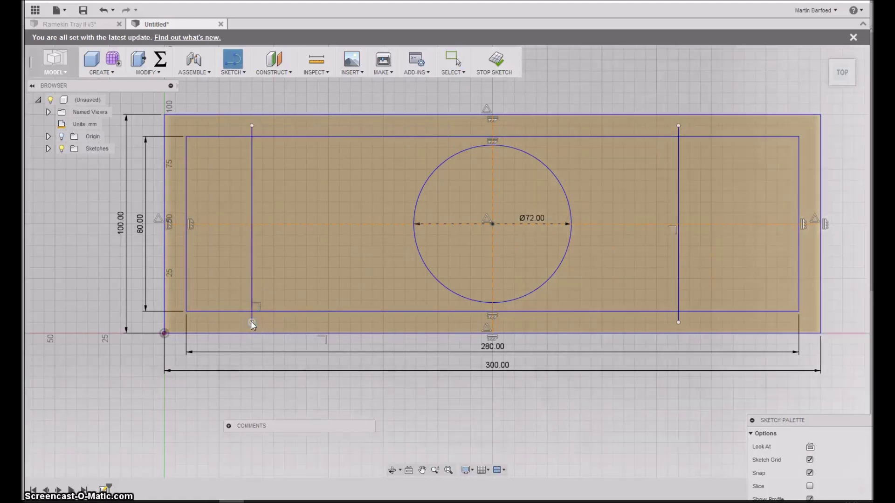
pyautogui.press('Escape')
pyautogui.click(178, 314)
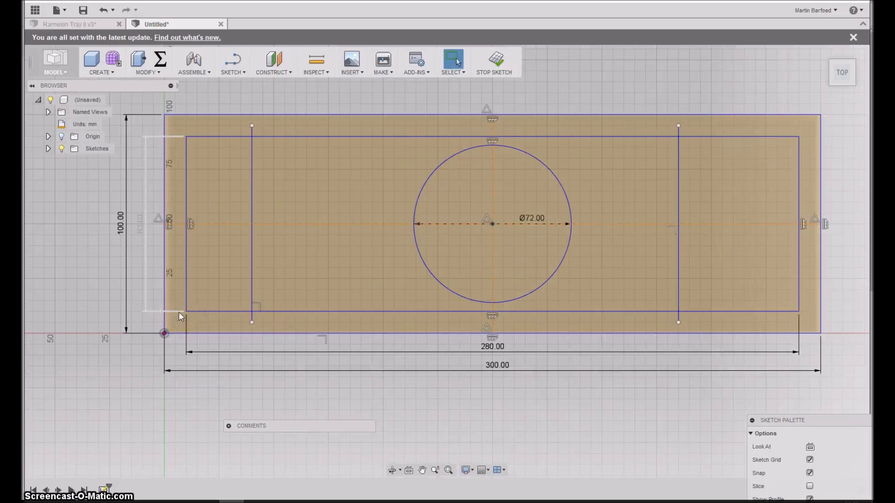
# Step: Dimension each vertical line 52 mm in from the inner rectangle's left and right edges
pyautogui.click(187, 276)
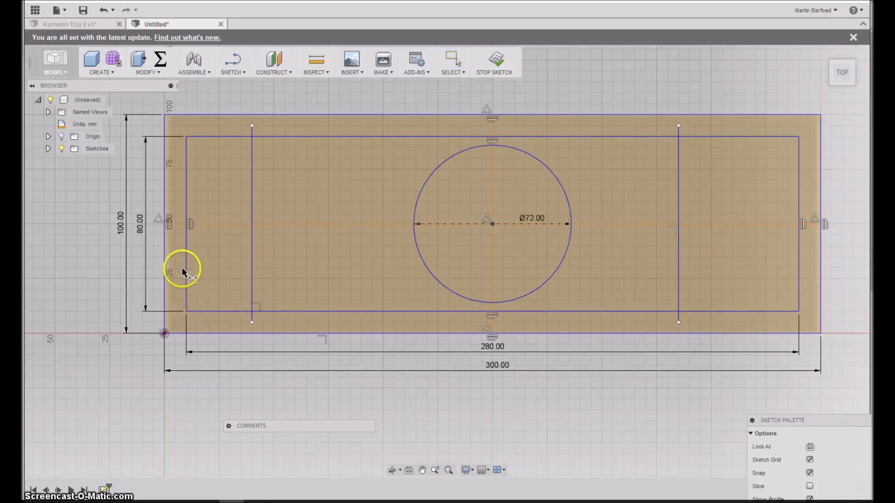
pyautogui.click(251, 242)
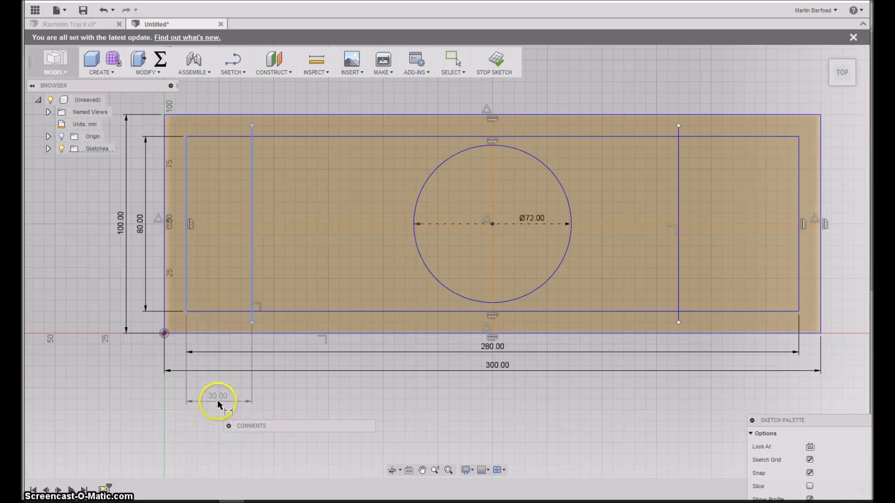
pyautogui.click(218, 401)
pyautogui.write('52')
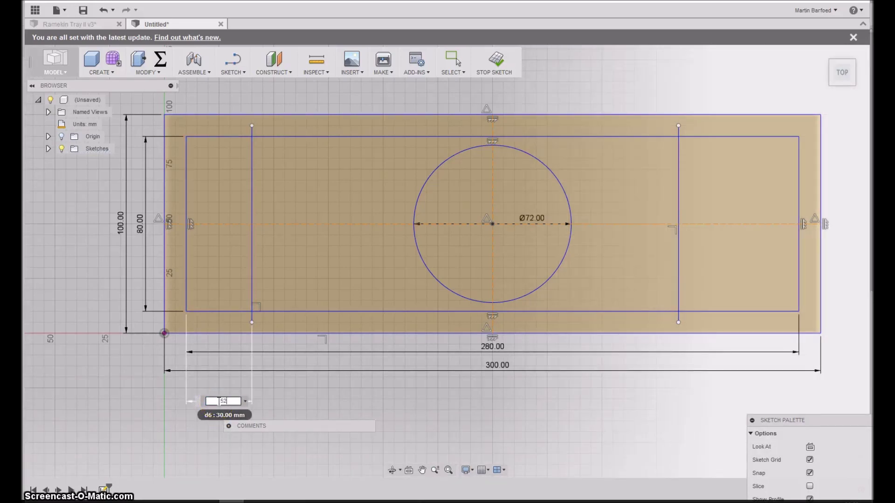
pyautogui.press('Return')
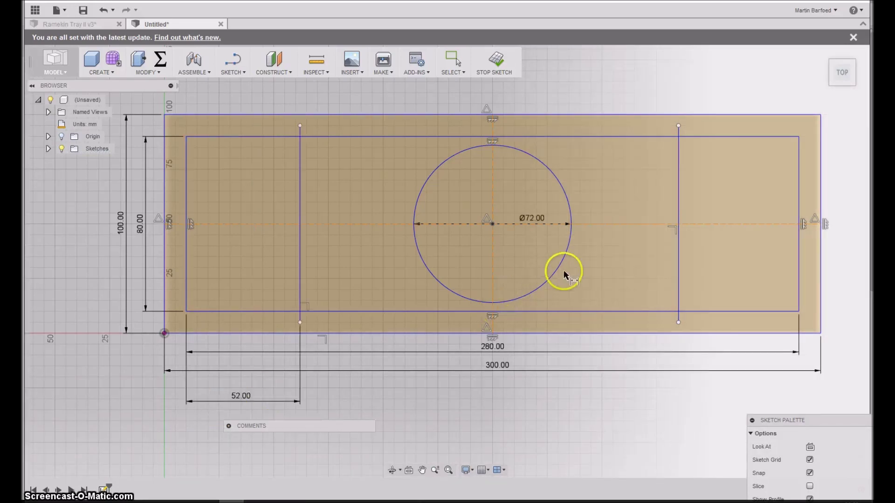
pyautogui.click(798, 293)
pyautogui.click(679, 270)
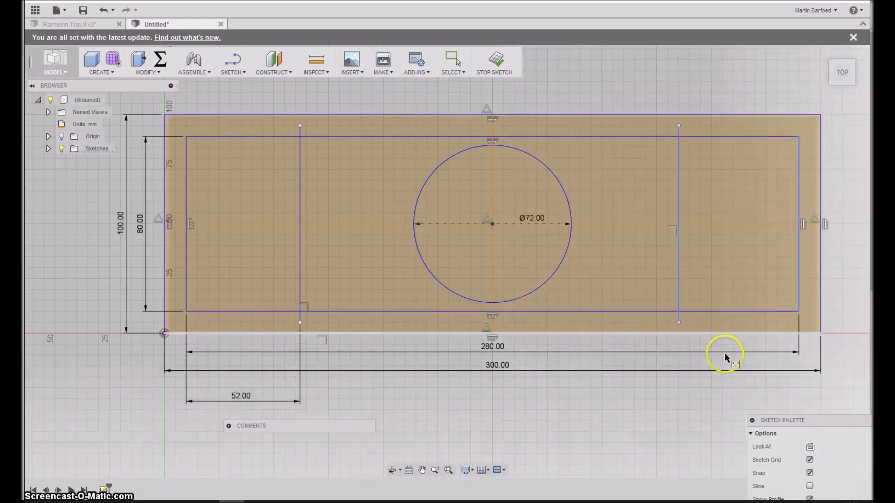
pyautogui.click(735, 399)
pyautogui.write('2')
pyautogui.press('Return')
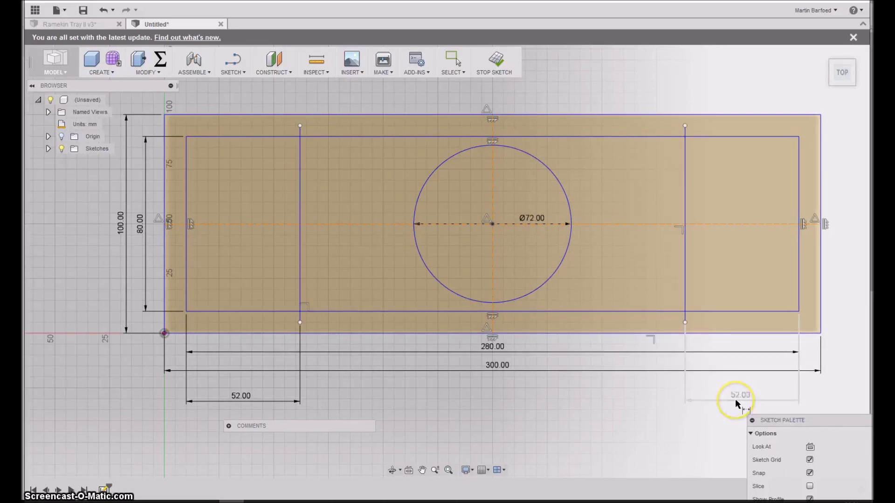
pyautogui.press('Escape')
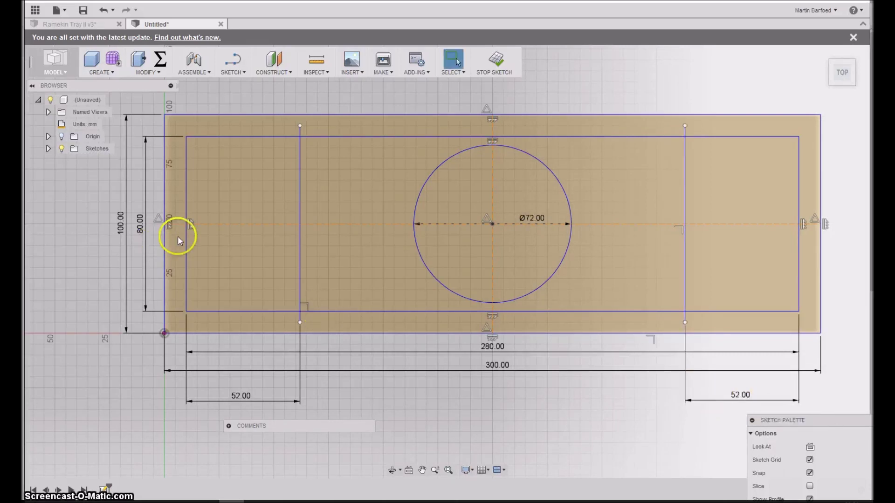
# Step: Convert both vertical lines to construction geometry
pyautogui.click(300, 217)
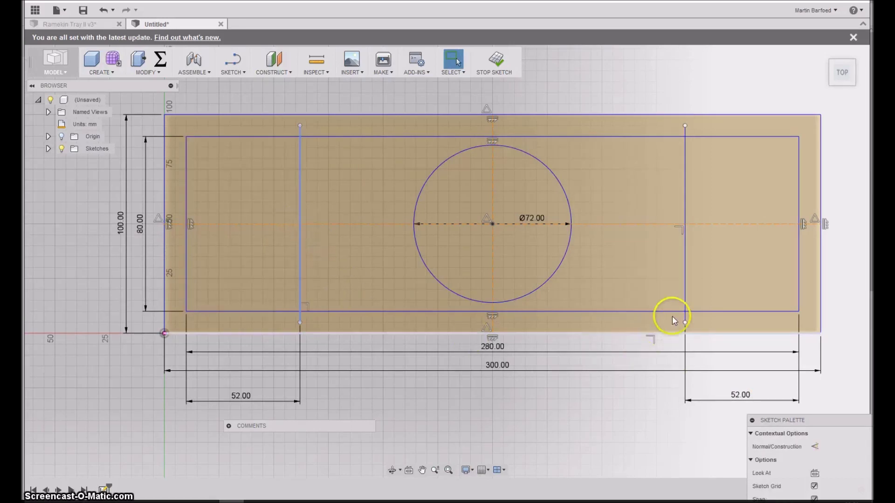
pyautogui.keyDown('shift'); pyautogui.click(685, 274); pyautogui.keyUp('shift')
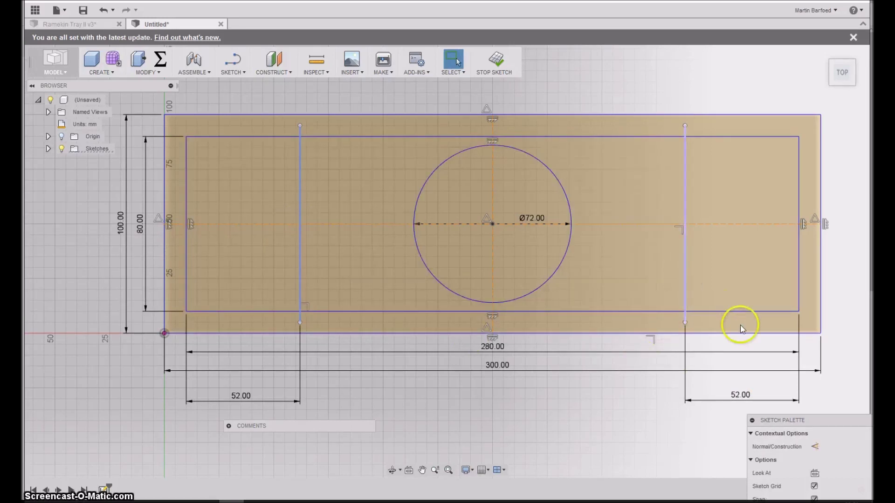
pyautogui.click(814, 447)
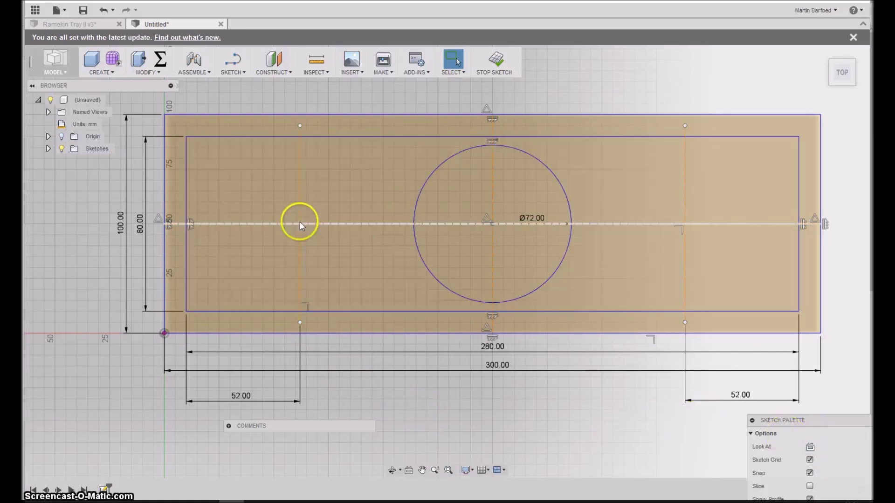
# Step: Add a 72 mm circle centred on the left construction line intersection
pyautogui.click(231, 74)
pyautogui.moveTo(238, 119)
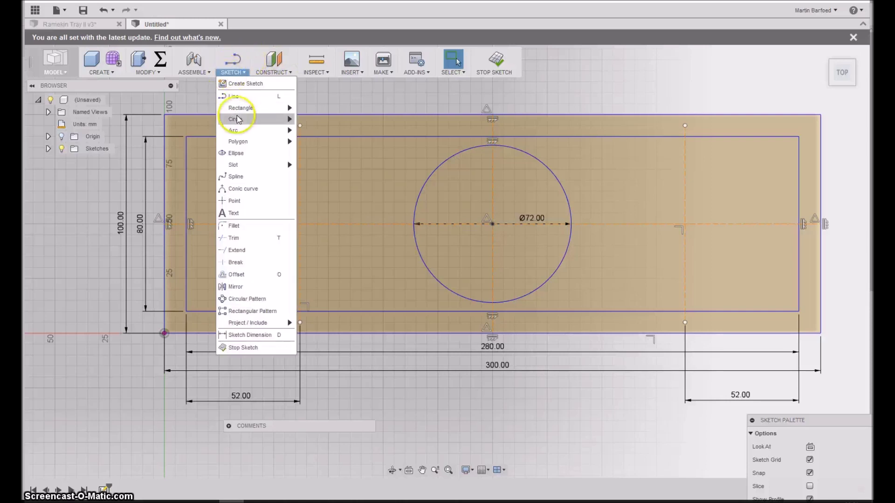
pyautogui.click(325, 122)
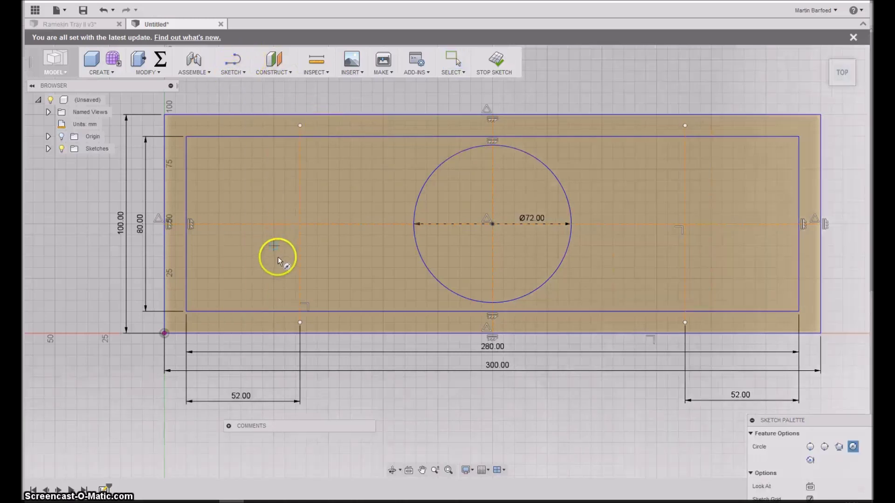
pyautogui.click(300, 225)
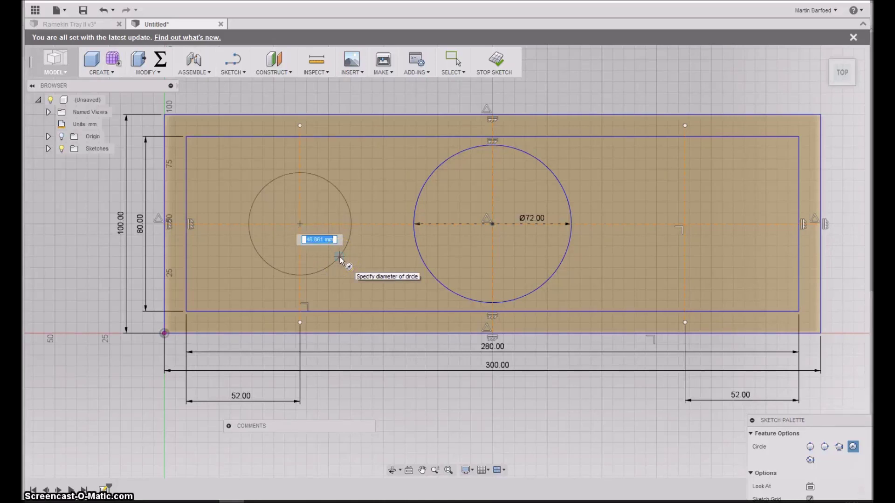
pyautogui.write('2')
pyautogui.press('Tab')
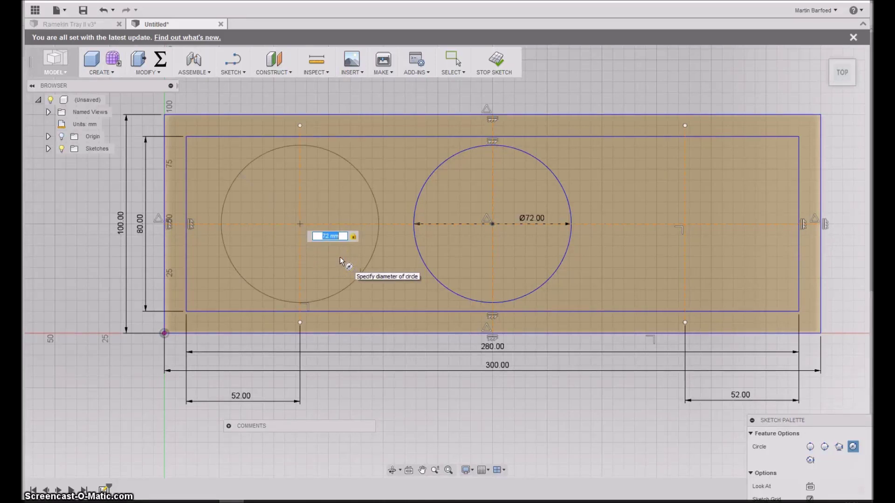
pyautogui.press('Return')
pyautogui.press('Escape')
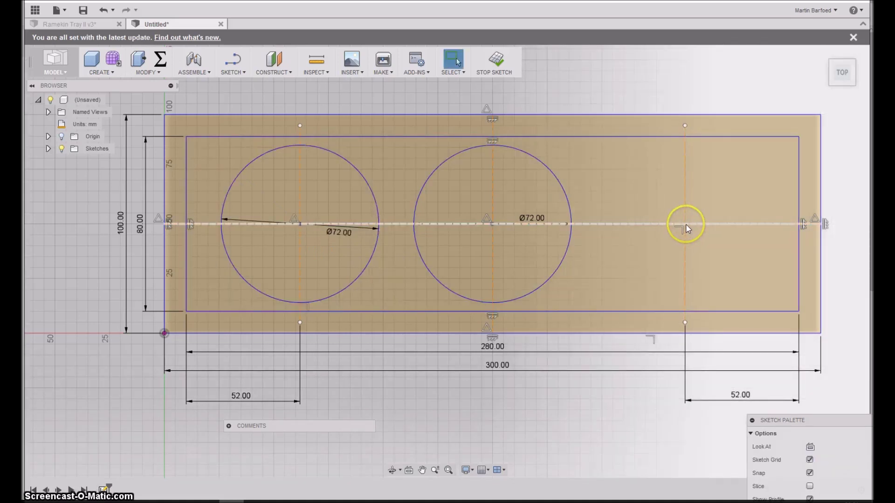
# Step: Add a 72 mm circle centred on the right construction line intersection
pyautogui.press('c')
pyautogui.click(685, 224)
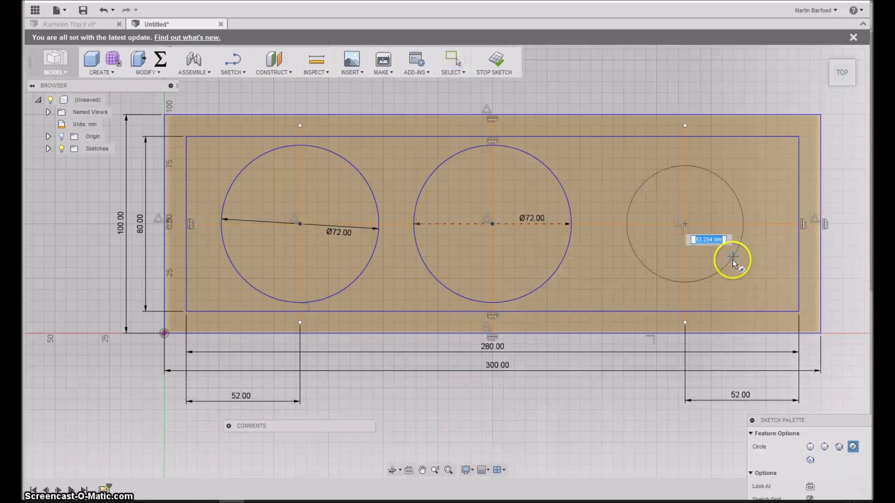
pyautogui.write('72')
pyautogui.press('Return')
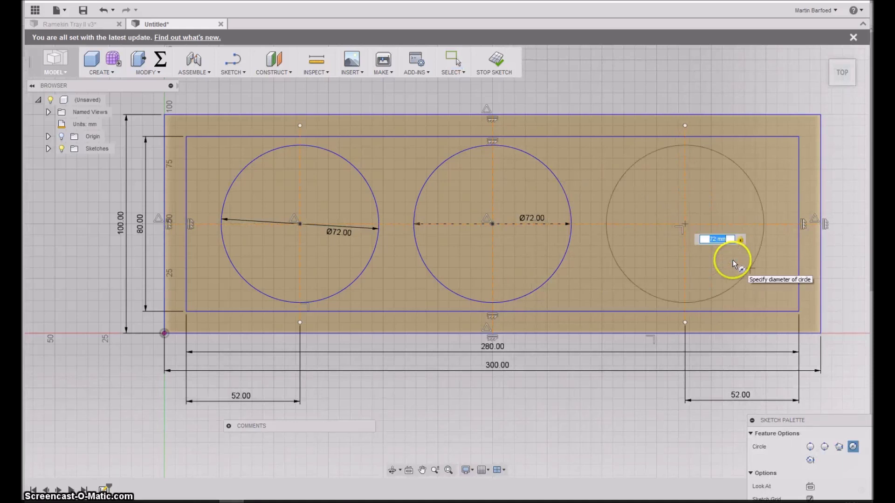
pyautogui.press('Escape')
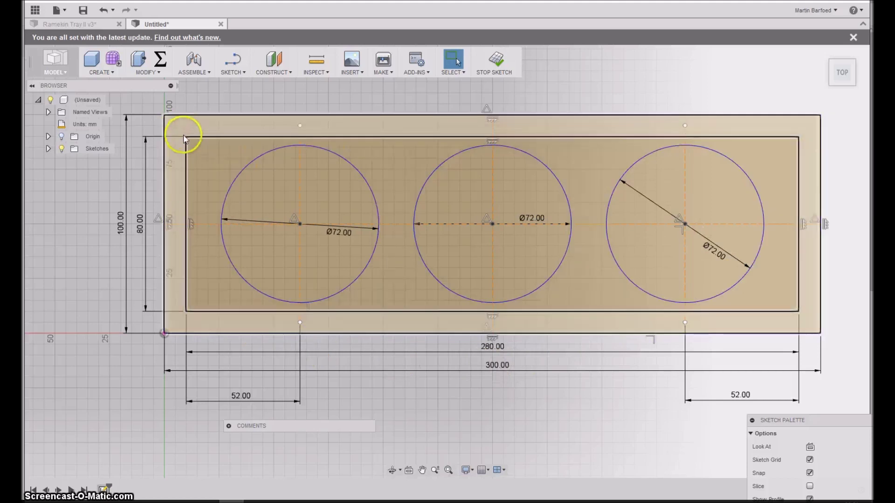
pyautogui.click(196, 145)
pyautogui.click(200, 134)
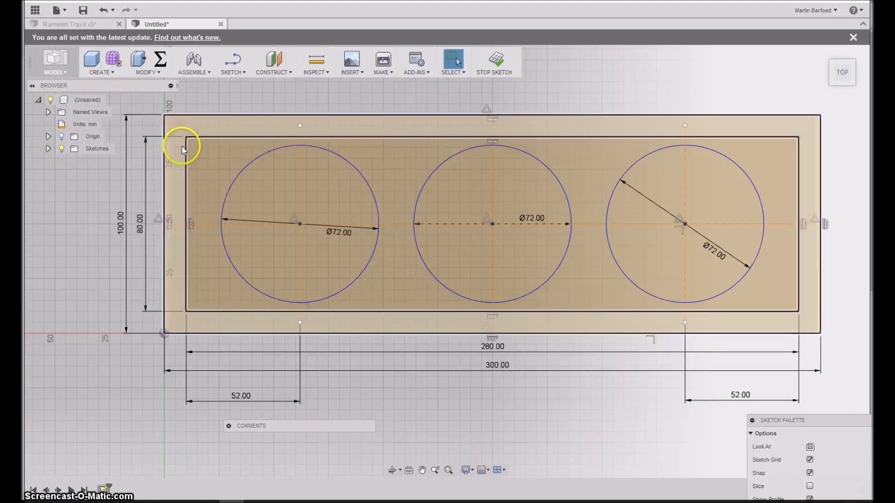
# Step: Fillet all four inner rectangle corners at 6 mm and finish the sketch
pyautogui.click(232, 74)
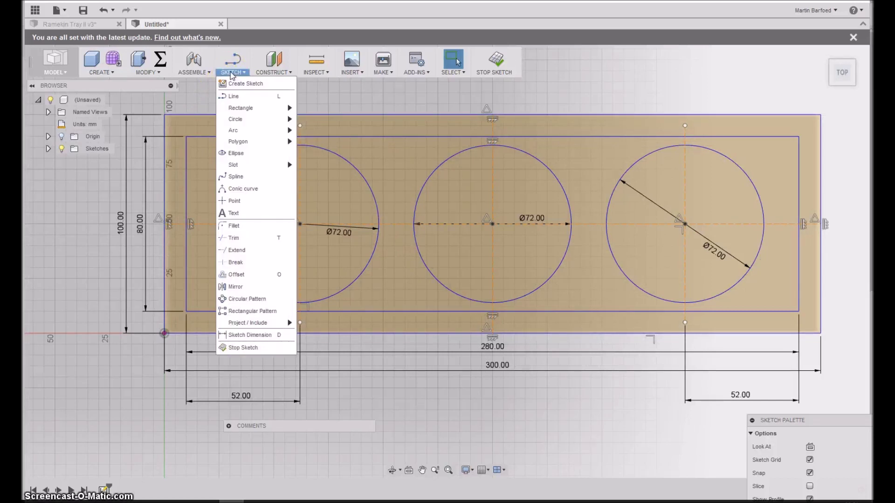
pyautogui.click(238, 226)
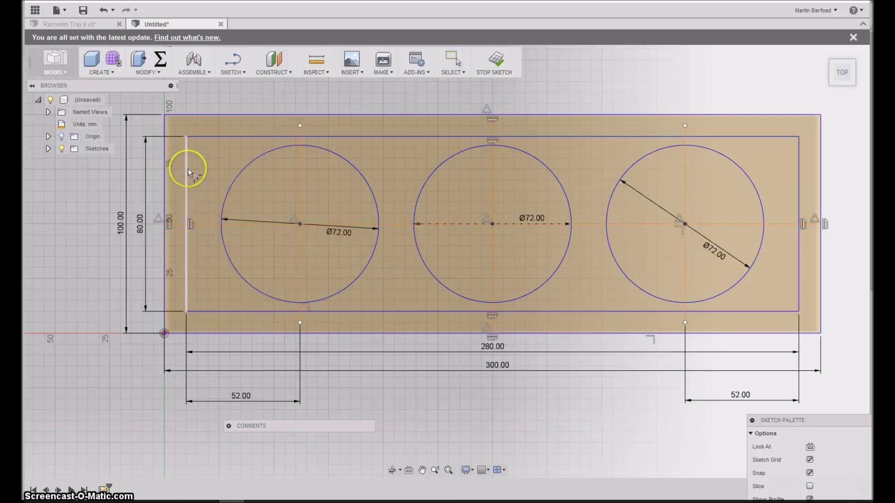
pyautogui.click(209, 139)
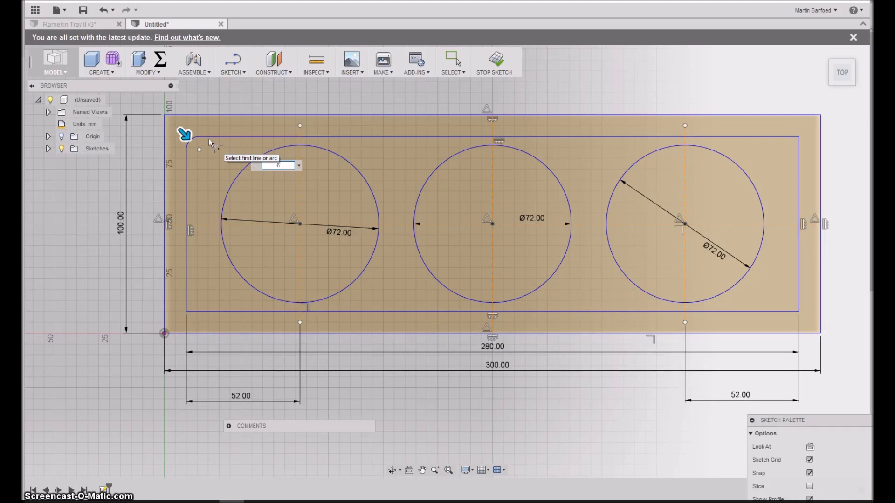
pyautogui.press('Return')
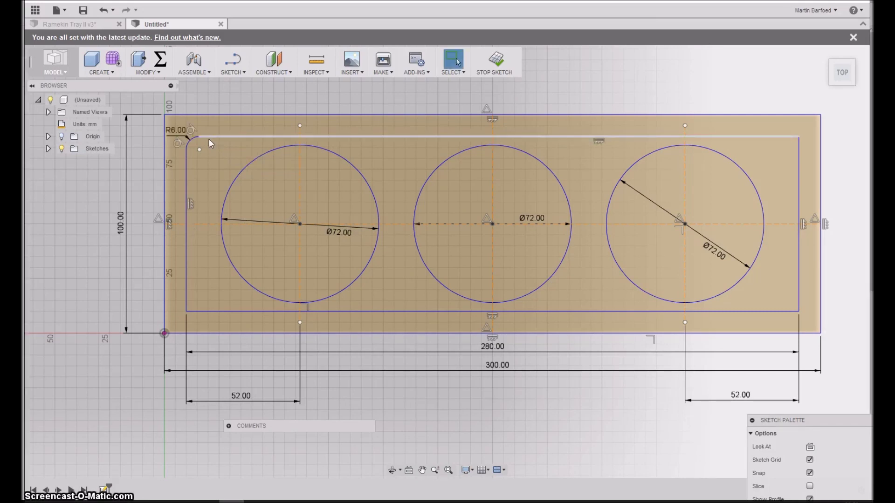
pyautogui.rightClick(565, 180)
pyautogui.click(797, 138)
pyautogui.click(797, 310)
pyautogui.click(196, 306)
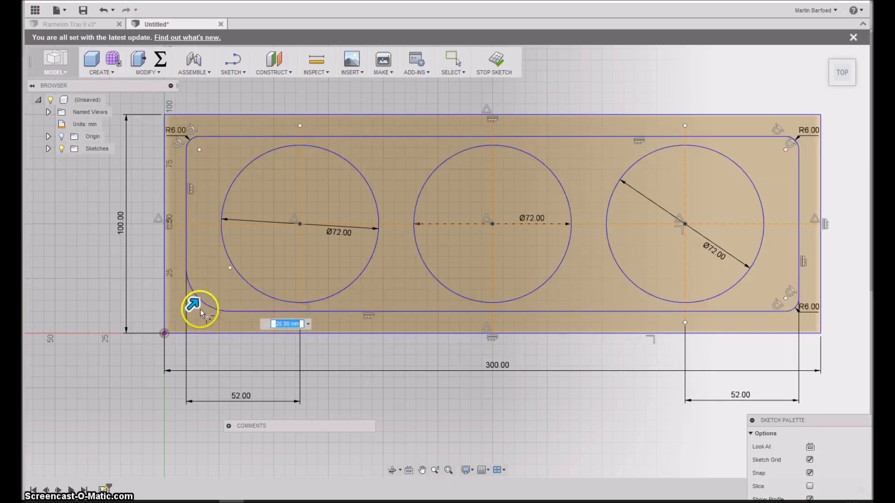
pyautogui.write('6')
pyautogui.press('Return')
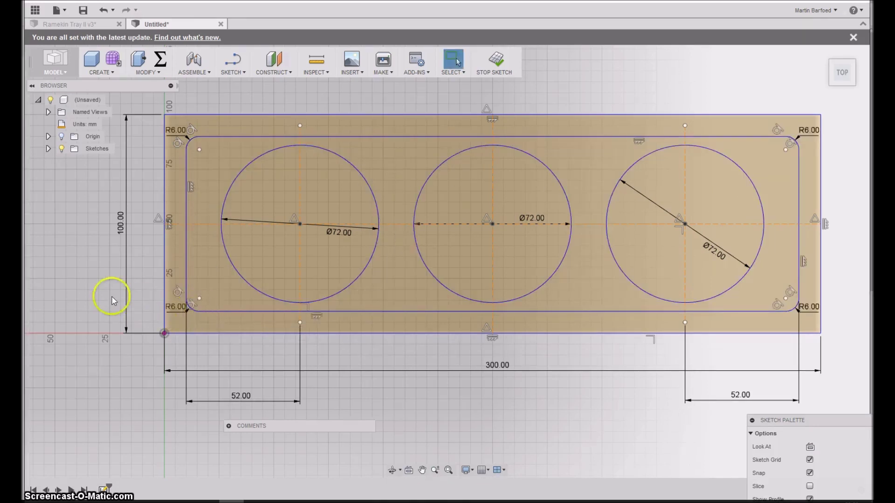
pyautogui.click(495, 62)
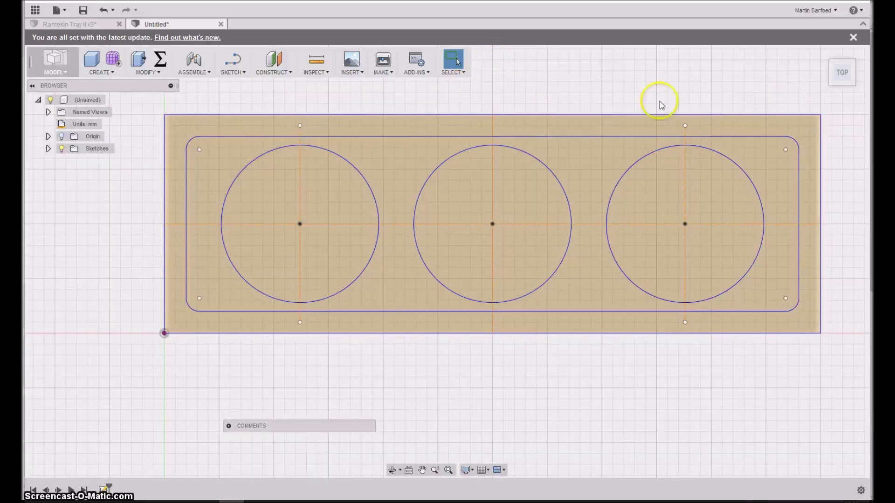
# Step: Show the tray sketch in the home 3D view, inspect its profiles, and start an extrusion
pyautogui.moveTo(842, 71)
pyautogui.click(824, 54)
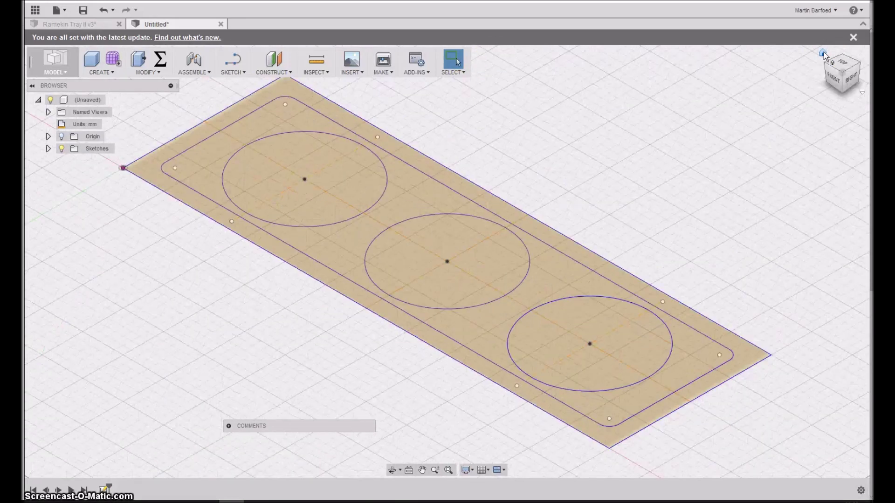
pyautogui.doubleClick(256, 143)
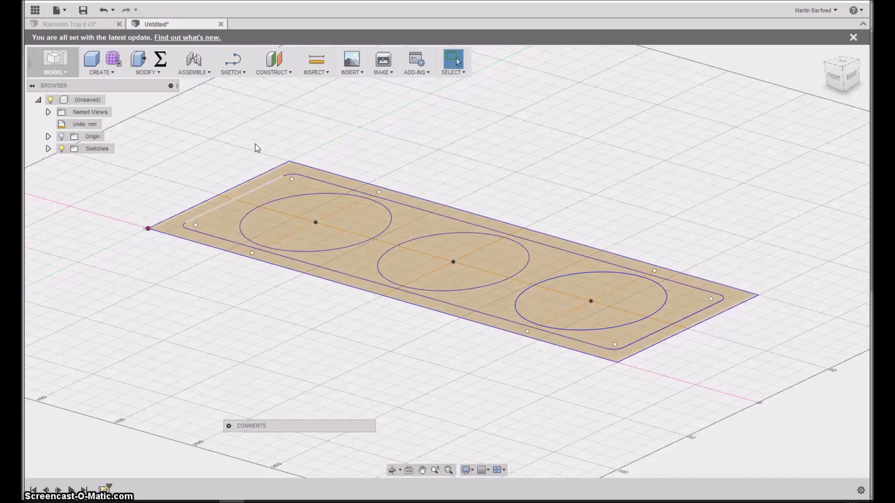
pyautogui.click(258, 167)
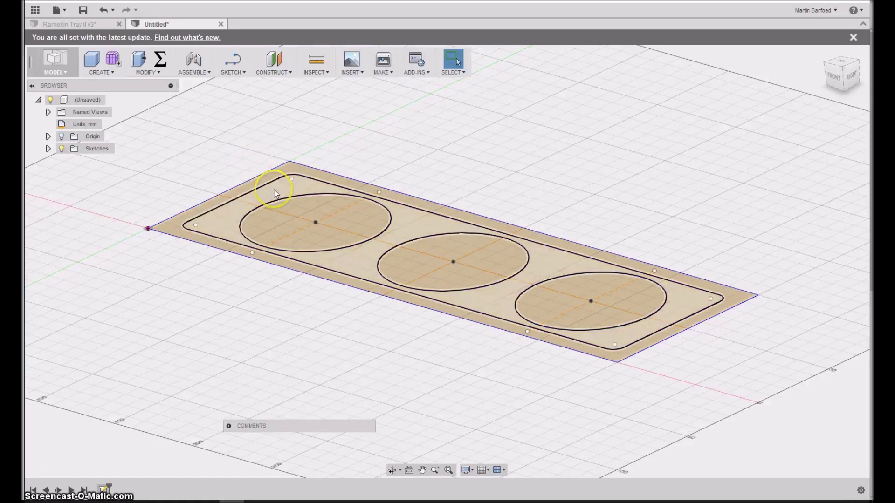
pyautogui.click(284, 216)
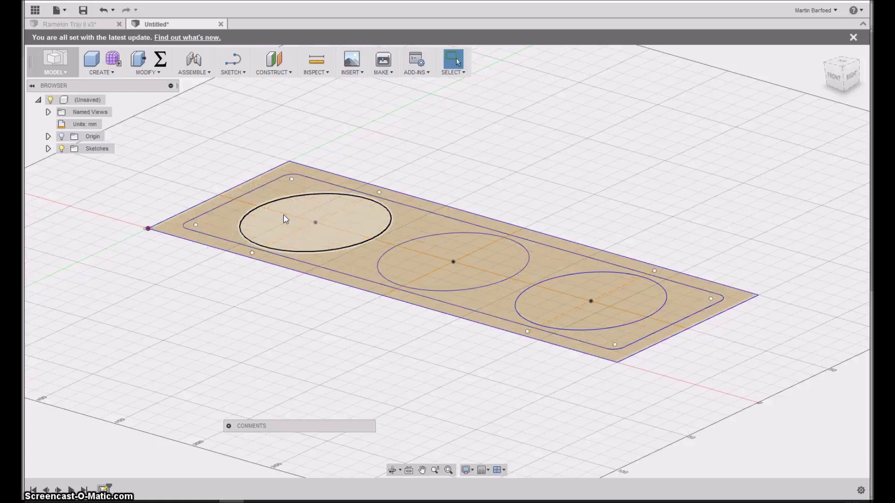
pyautogui.click(207, 174)
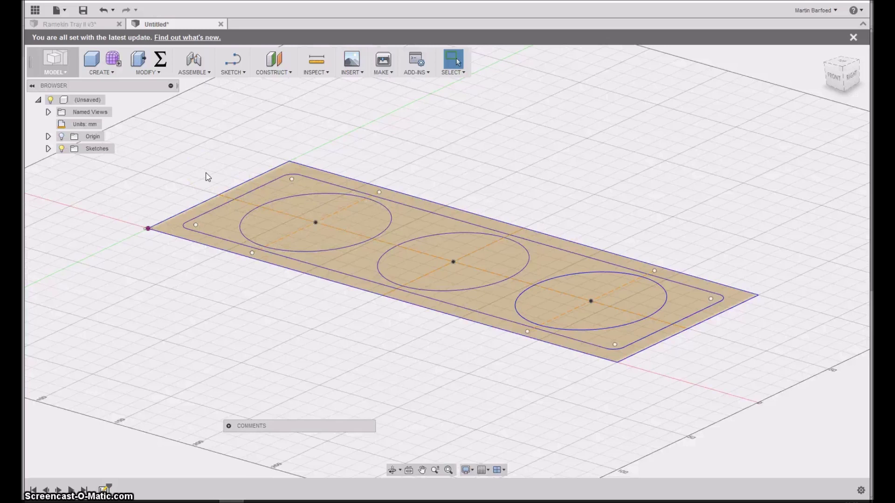
pyautogui.press('e')
pyautogui.click(273, 240)
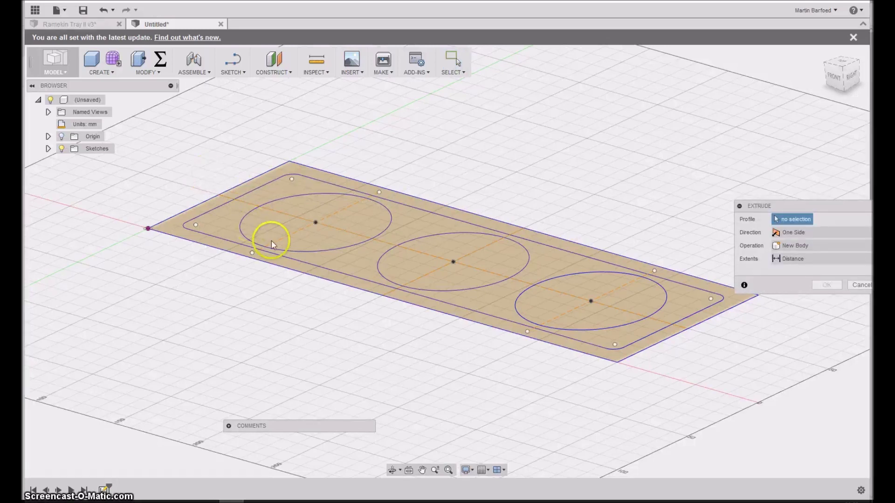
# Step: Extrude the three circle profiles 6 mm into solid discs
pyautogui.click(274, 243)
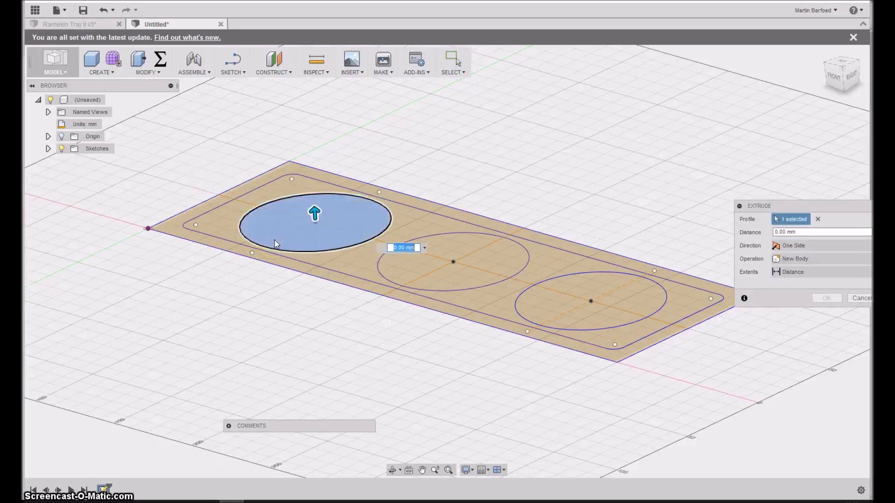
pyautogui.click(428, 254)
pyautogui.click(547, 303)
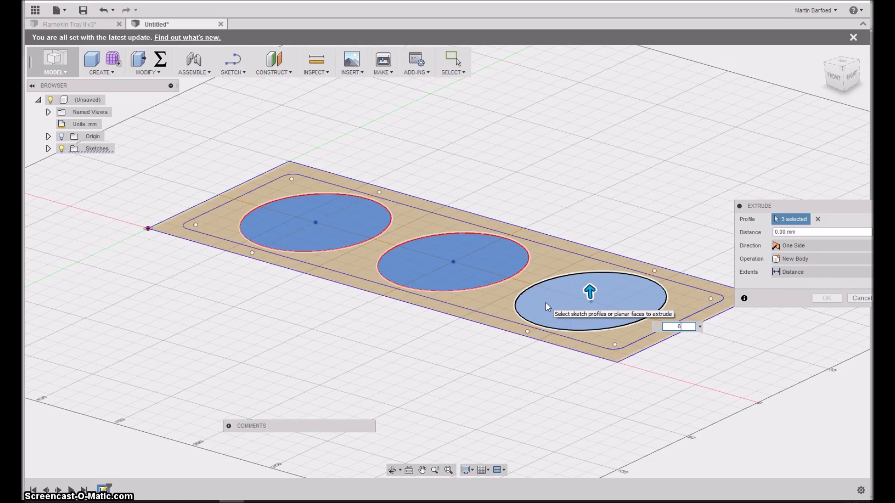
pyautogui.write('6')
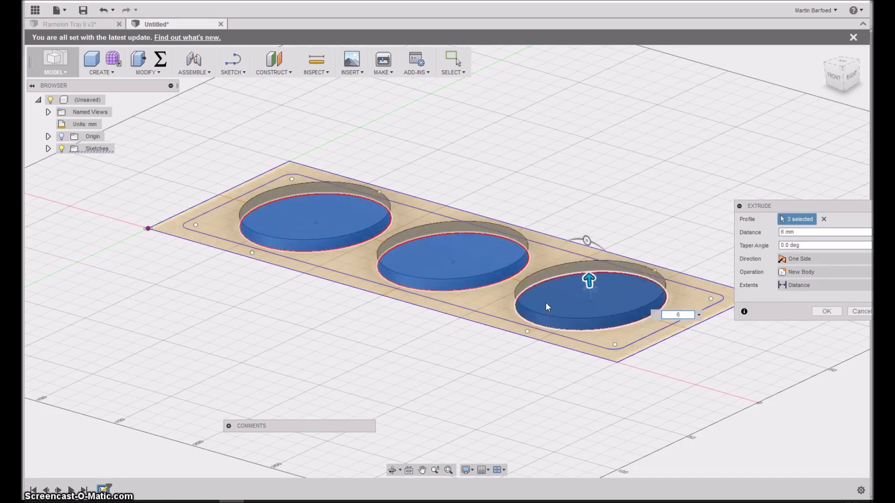
pyautogui.press('Return')
pyautogui.click(219, 206)
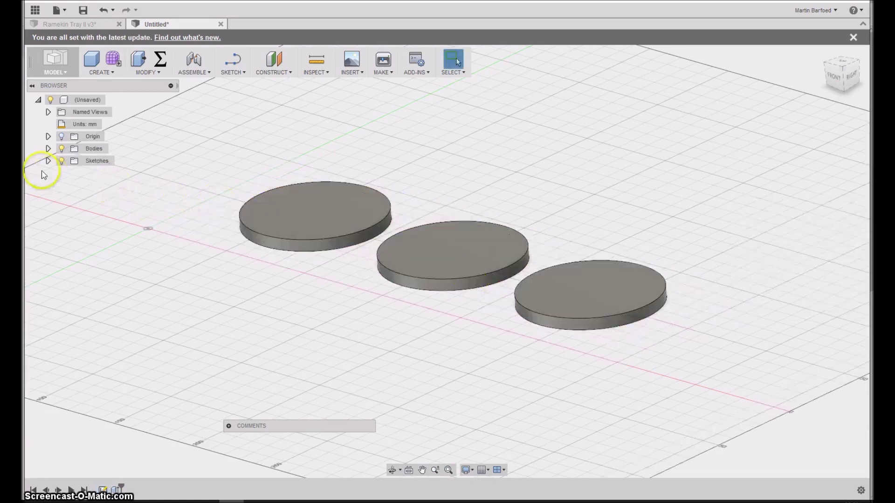
# Step: Make Sketch1 visible again in the browser and start another extrusion
pyautogui.click(48, 161)
pyautogui.click(71, 173)
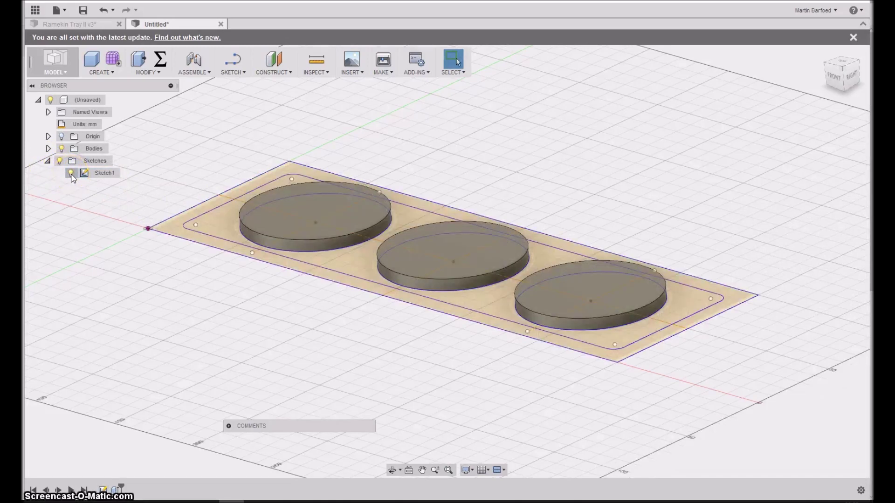
pyautogui.press('e')
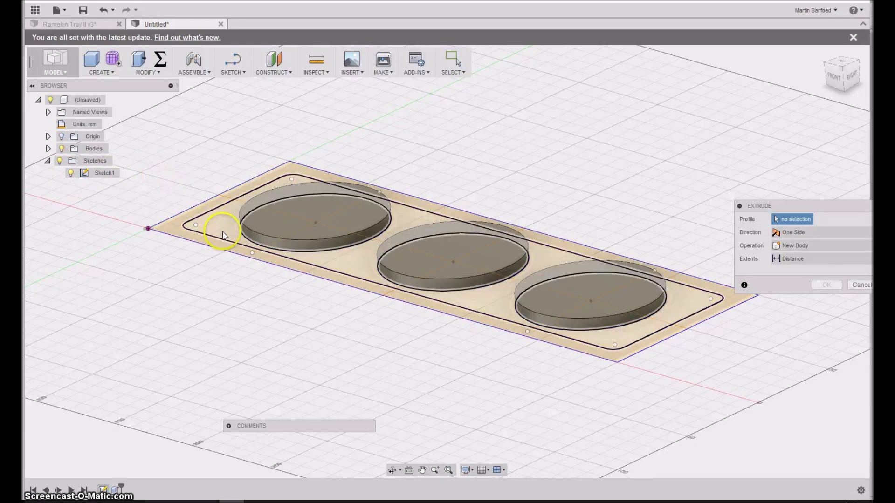
# Step: Extrude the profile around the circles 8 mm as a Join, then expand Bodies
pyautogui.click(222, 234)
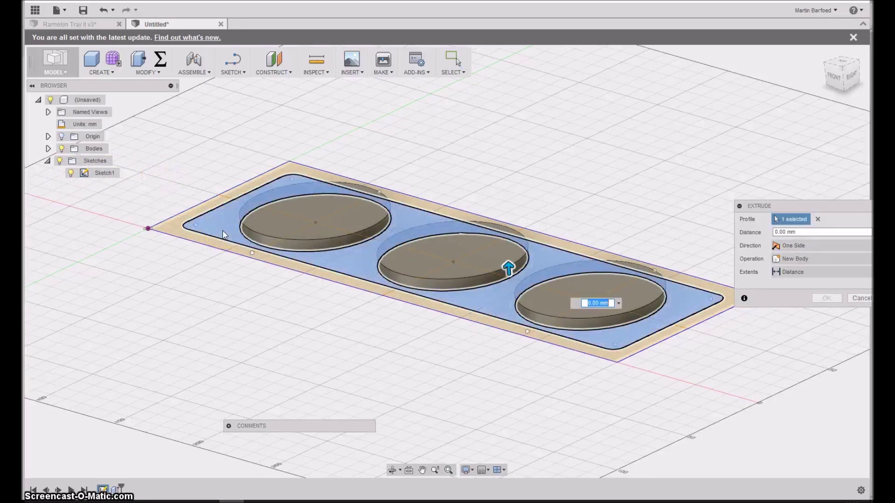
pyautogui.write('8')
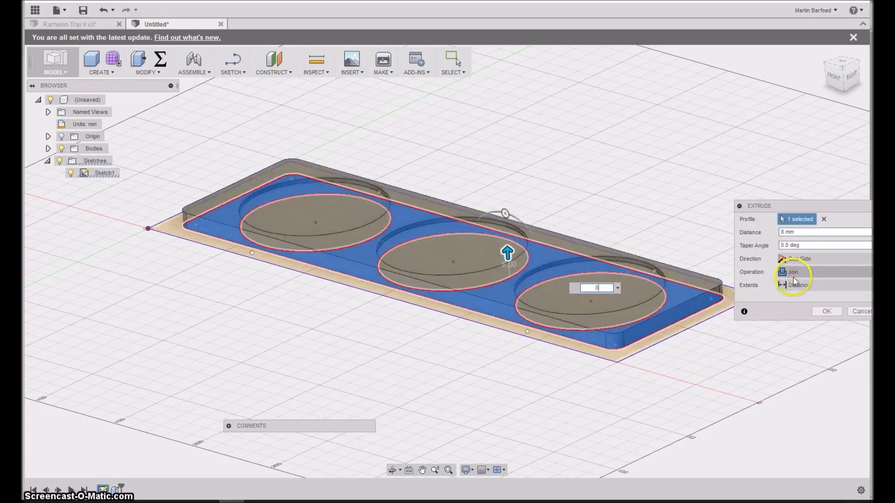
pyautogui.moveTo(806, 206); pyautogui.dragTo(753, 155)
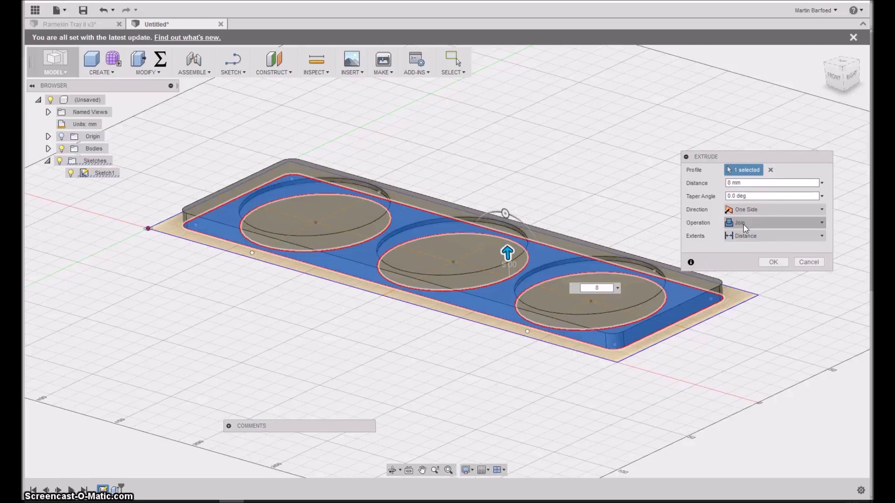
pyautogui.click(767, 222)
pyautogui.click(776, 263)
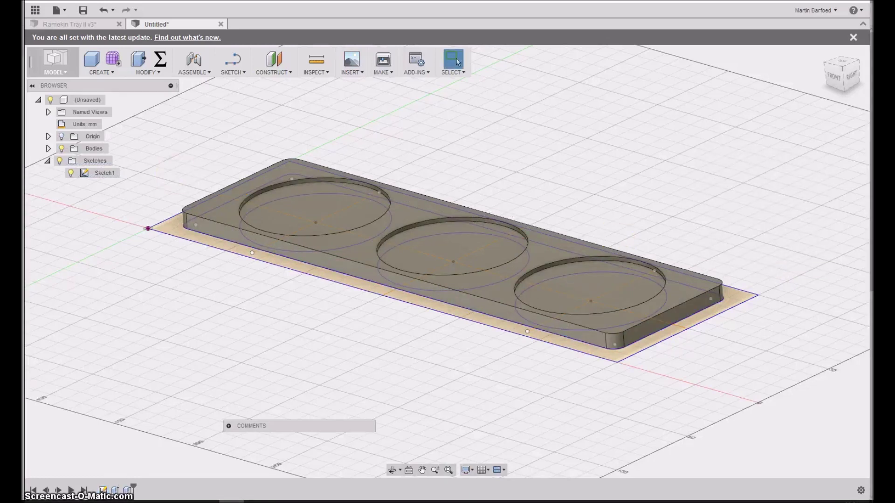
pyautogui.click(48, 148)
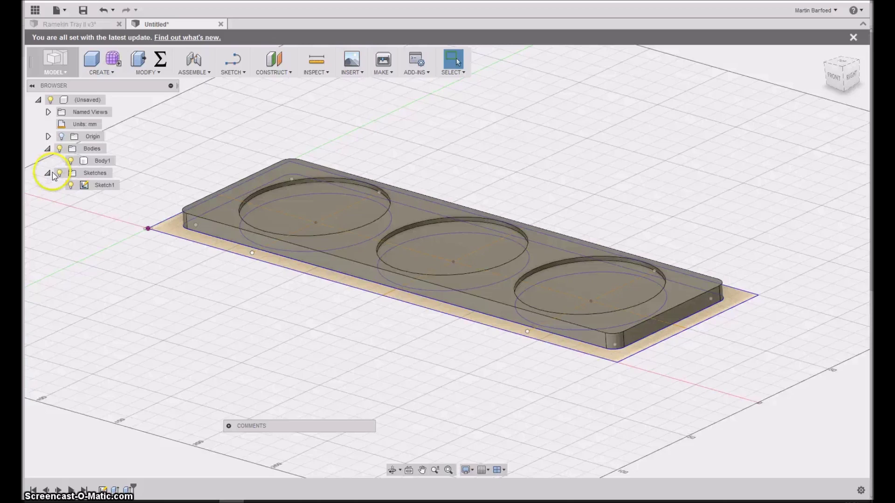
# Step: Extrude the outer border strip 10 mm as a Join to form the tray's rim
pyautogui.press('e')
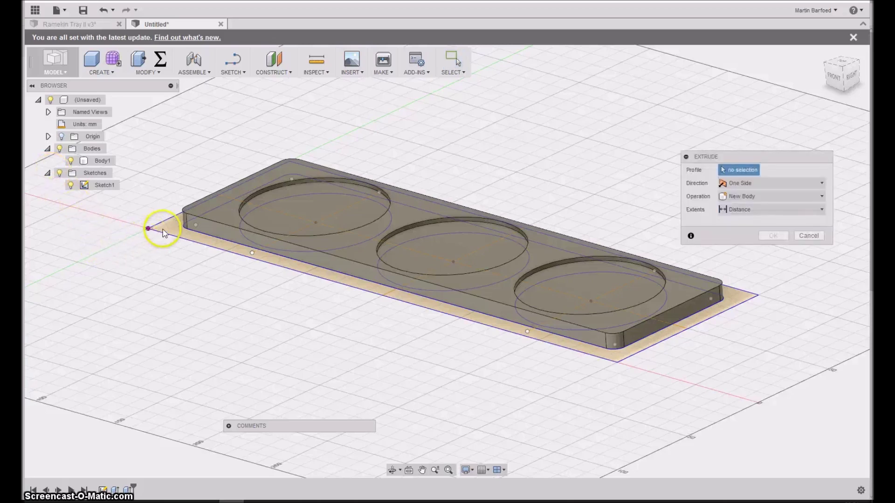
pyautogui.click(163, 233)
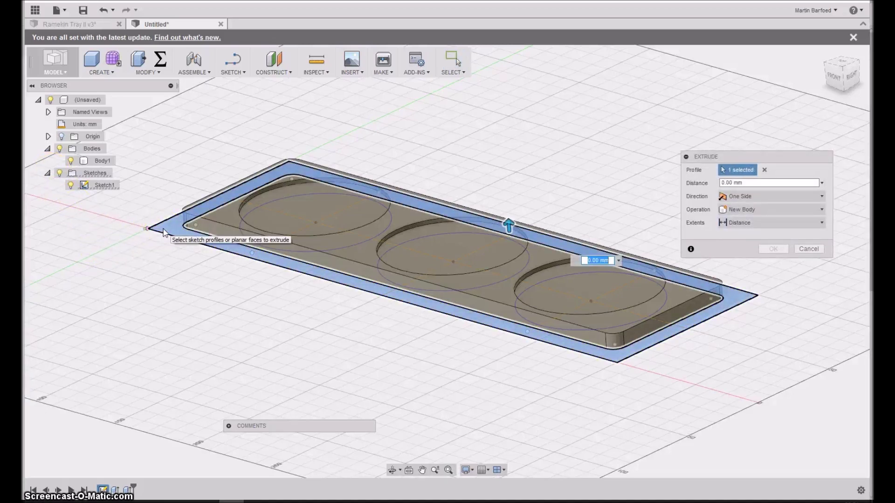
pyautogui.write('0')
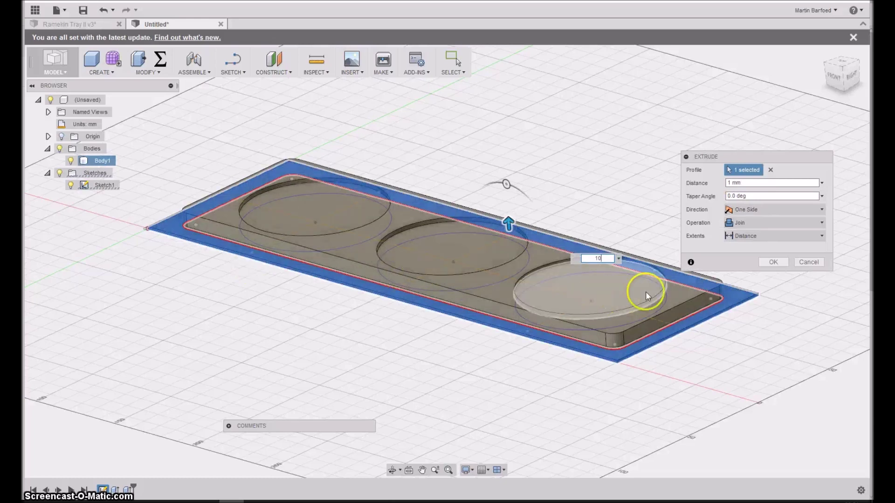
pyautogui.click(766, 267)
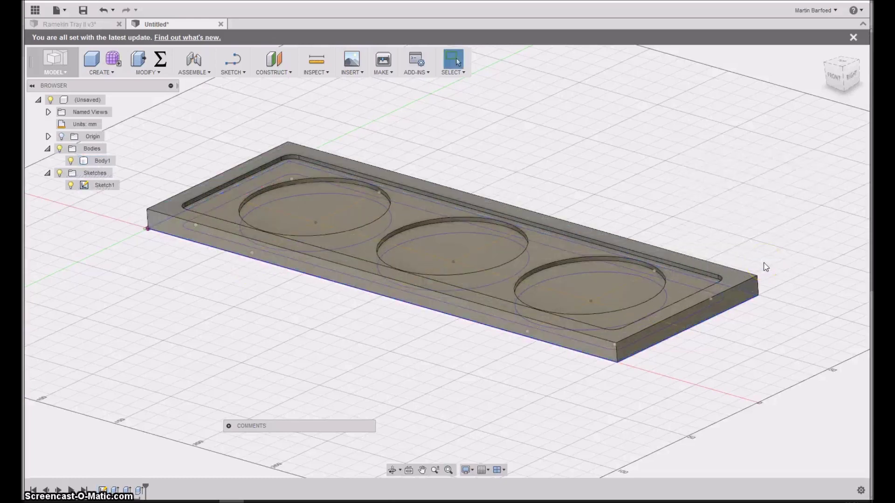
pyautogui.click(537, 315)
pyautogui.click(376, 330)
pyautogui.keyDown('shift'); pyautogui.moveTo(375, 330); pyautogui.dragTo(111, 261, button='middle'); pyautogui.keyUp('shift')
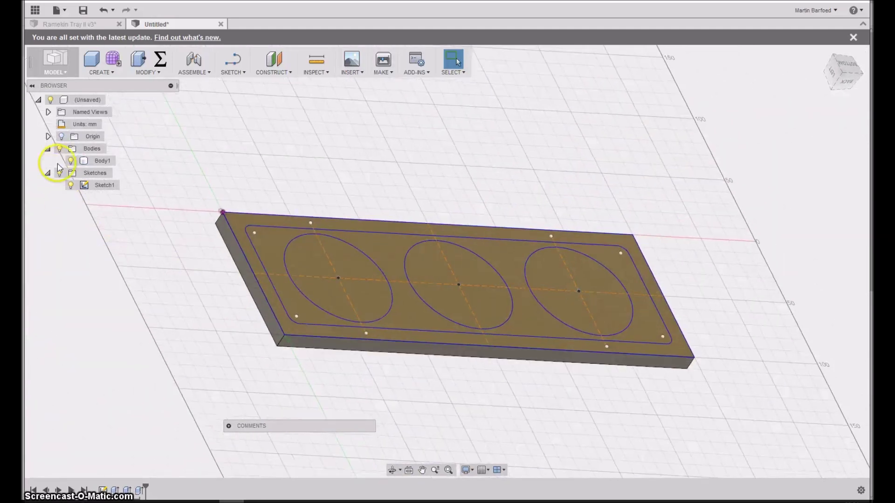
# Step: Hide Sketch1 and bevel the tray's four bottom outer edges with a 5 mm chamfer
pyautogui.click(71, 185)
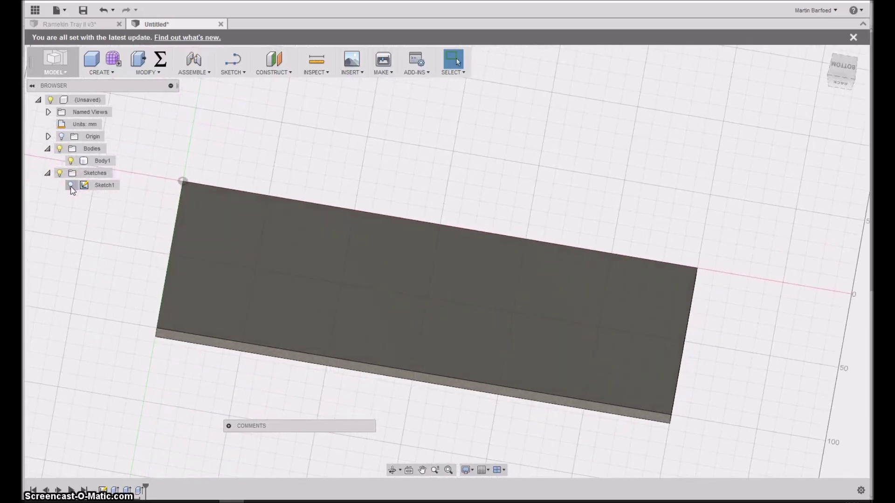
pyautogui.click(146, 73)
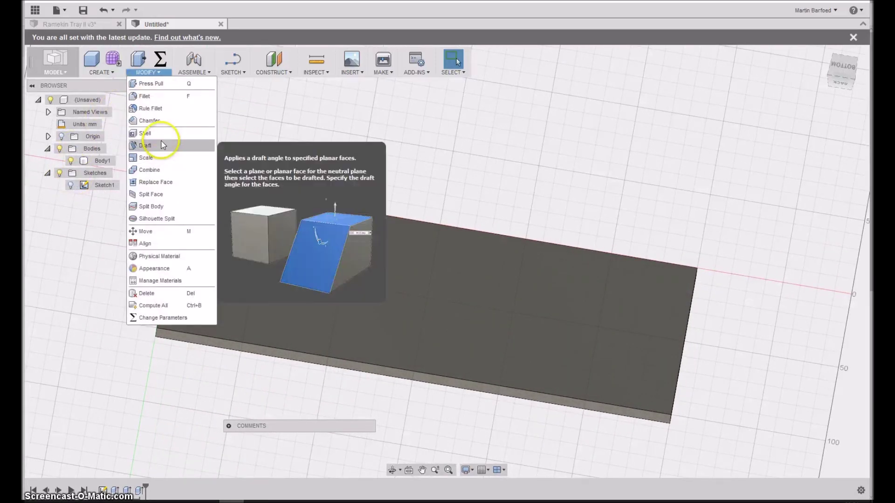
pyautogui.click(158, 122)
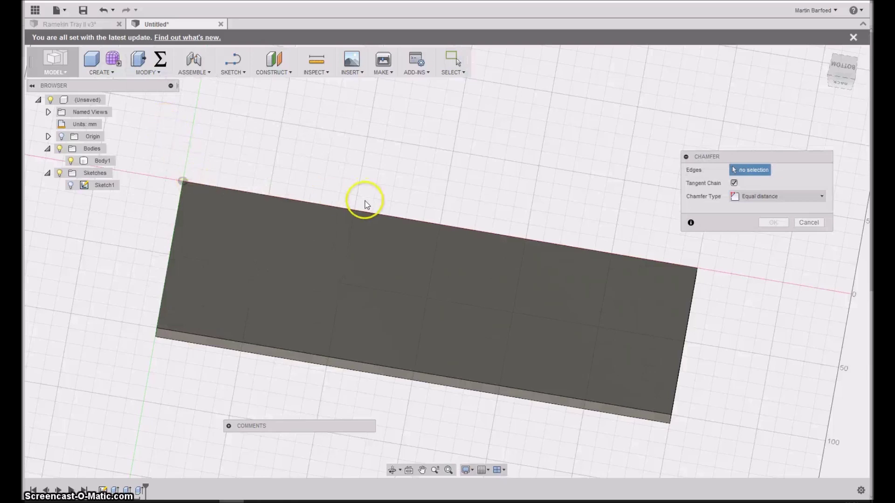
pyautogui.click(176, 235)
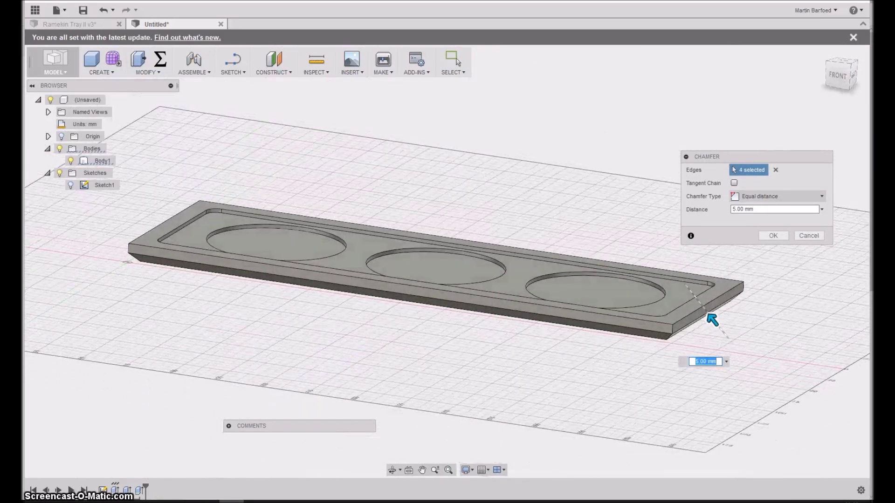
pyautogui.keyDown('shift'); pyautogui.moveTo(447, 289); pyautogui.dragTo(448, 195, button='middle'); pyautogui.keyUp('shift')
pyautogui.moveTo(753, 284)
pyautogui.keyDown('shift'); pyautogui.mouseDown(button='middle')
pyautogui.moveTo(655, 312)
pyautogui.moveTo(571, 290)
pyautogui.moveTo(558, 314)
pyautogui.moveTo(609, 379)
pyautogui.mouseUp(button='middle'); pyautogui.keyUp('shift')
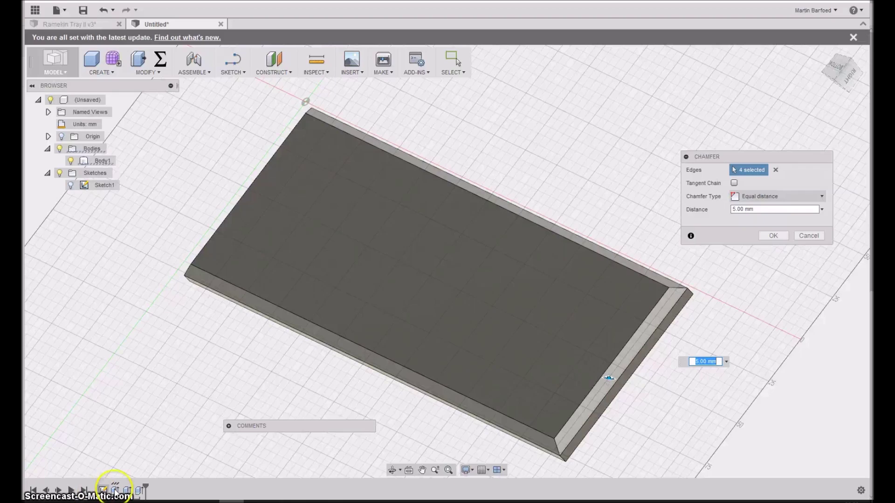
pyautogui.click(774, 236)
# Step: Return to the home view and orbit for an overall look at the tray
pyautogui.keyDown('shift'); pyautogui.moveTo(773, 236); pyautogui.dragTo(776, 238, button='middle'); pyautogui.keyUp('shift')
pyautogui.press('F6')
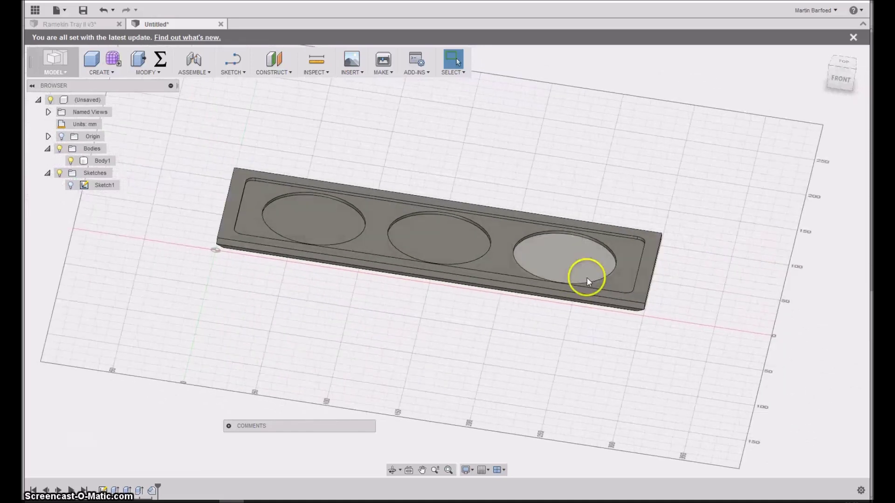
pyautogui.press('F6')
pyautogui.keyDown('shift'); pyautogui.moveTo(457, 315); pyautogui.dragTo(300, 366, button='middle'); pyautogui.keyUp('shift')
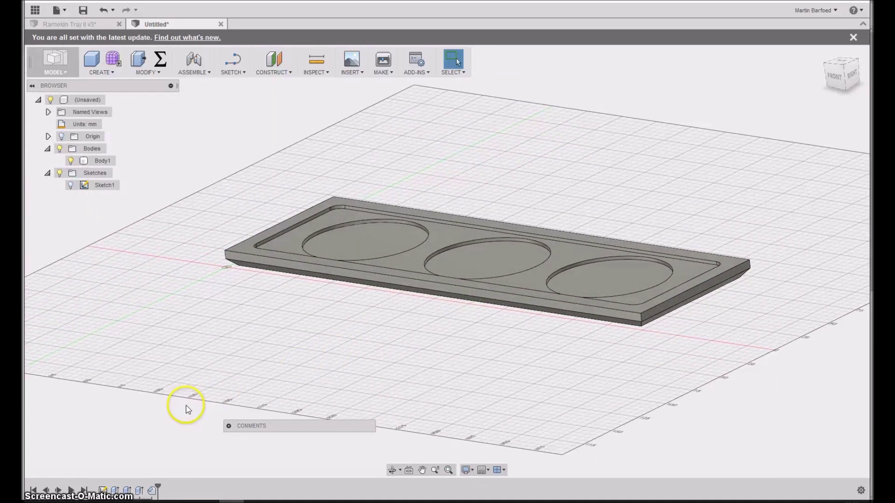
pyautogui.press('F6')
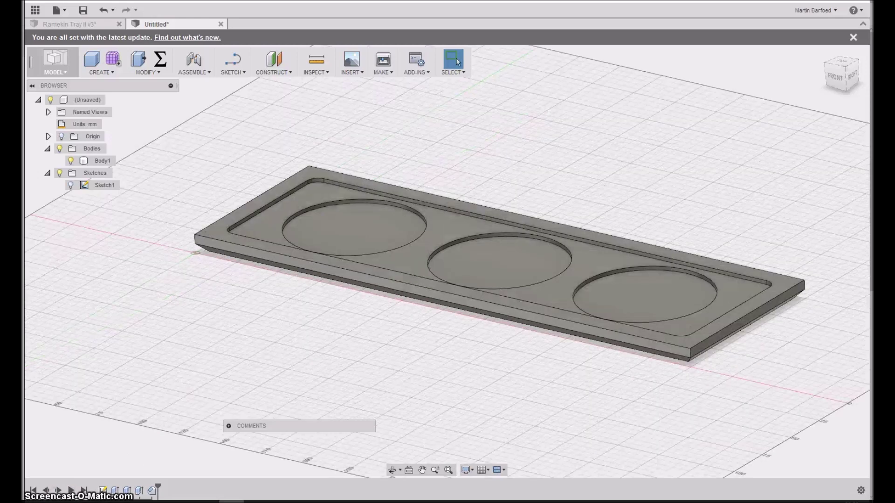
# Step: In CAM, create Setup2 with origin at the stock corner and zero stock offsets
pyautogui.click(55, 71)
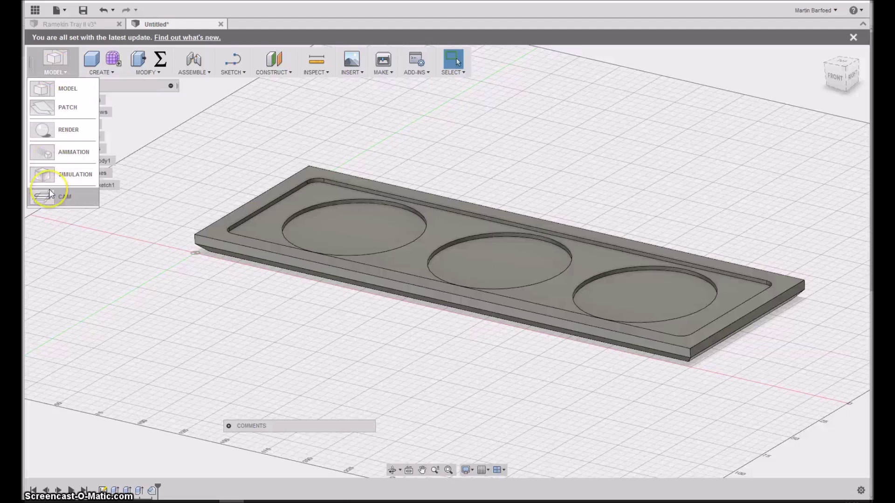
pyautogui.click(52, 193)
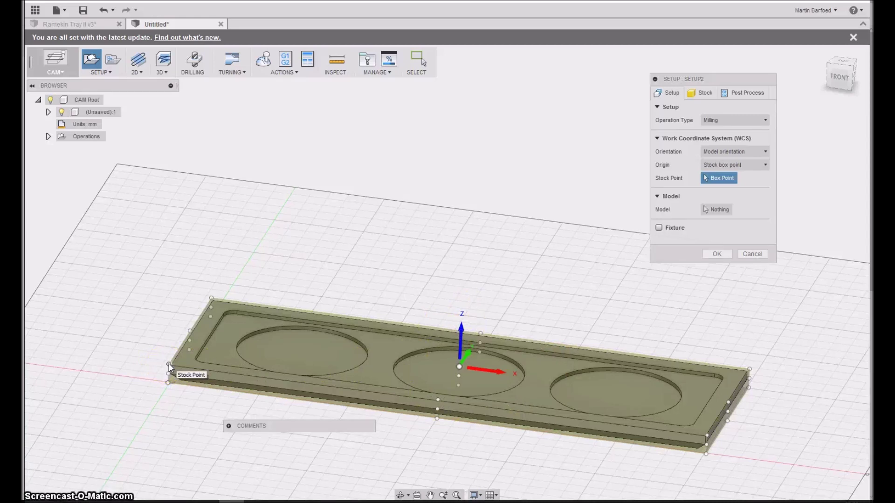
pyautogui.click(169, 365)
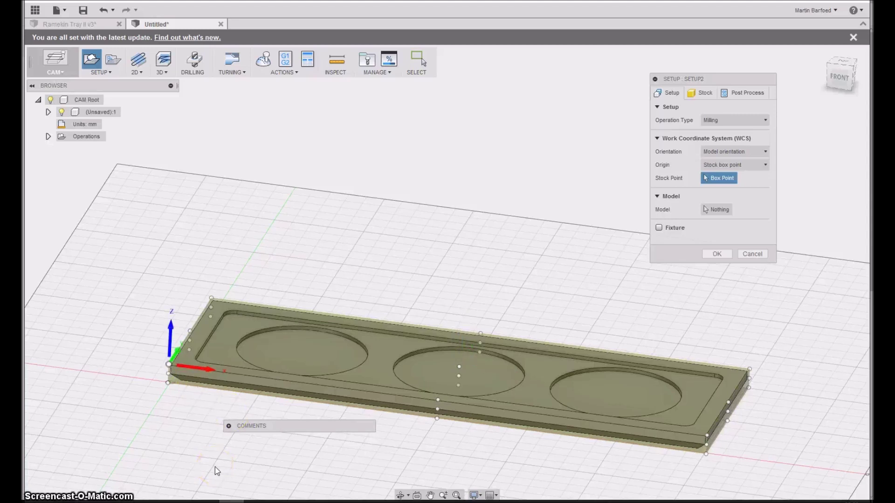
pyautogui.click(168, 365)
pyautogui.click(192, 242)
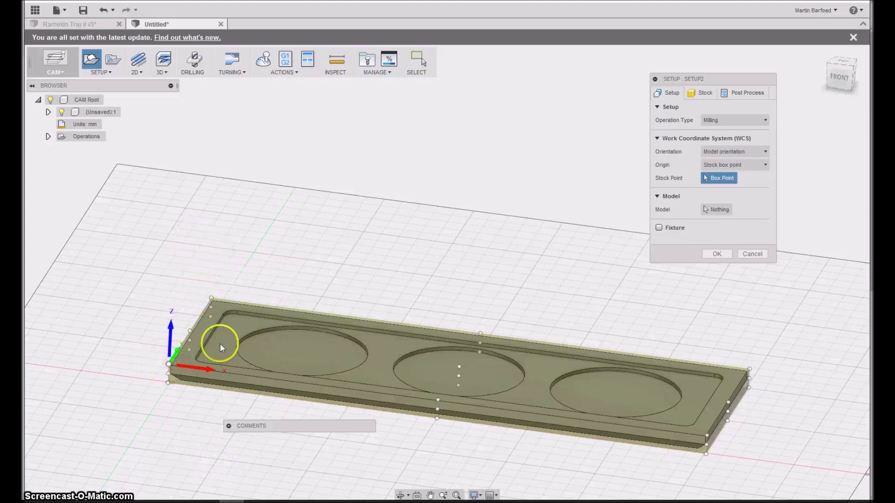
pyautogui.click(702, 95)
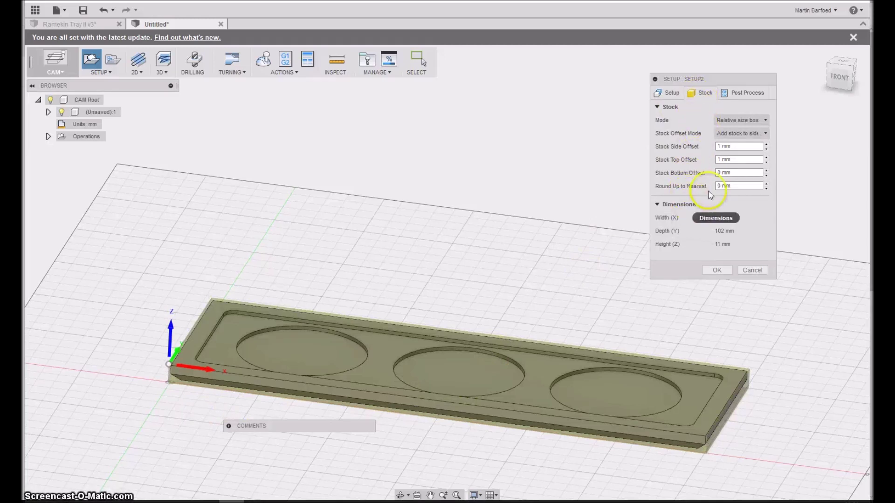
pyautogui.click(766, 149)
pyautogui.write('0')
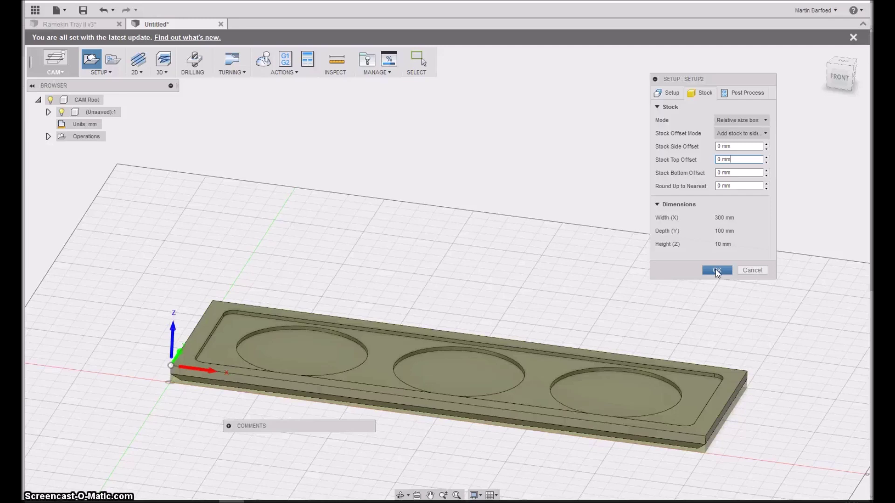
pyautogui.click(717, 270)
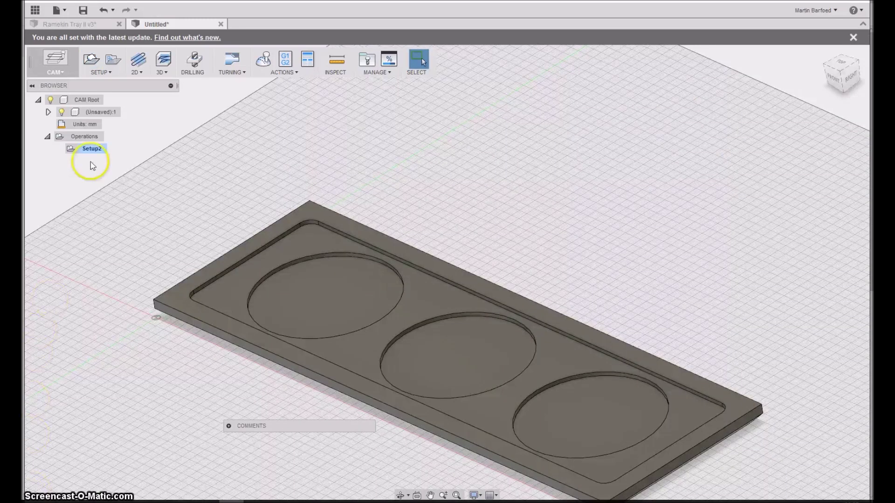
# Step: Start a 2D Pocket operation using the Ø6 mm flat end mill
pyautogui.click(142, 73)
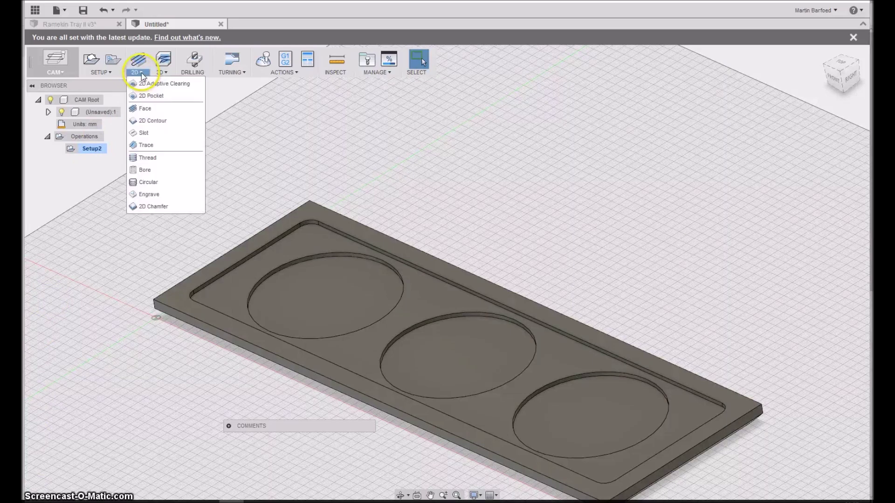
pyautogui.click(147, 97)
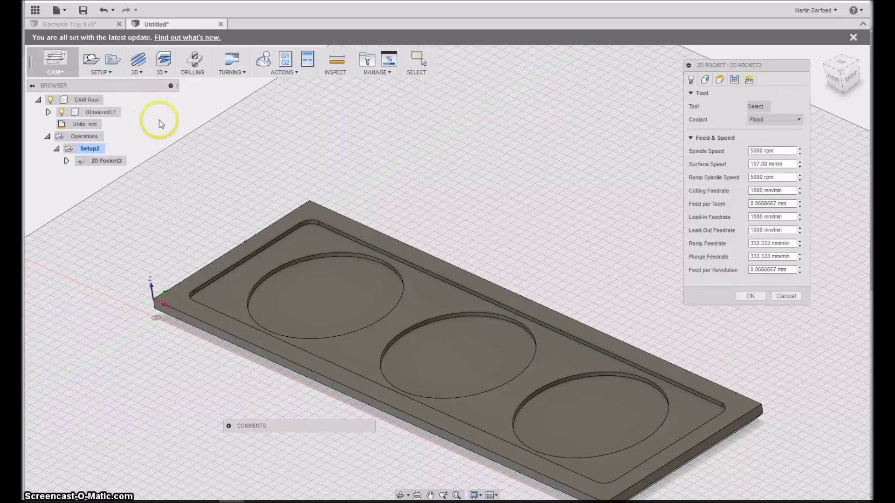
pyautogui.click(758, 107)
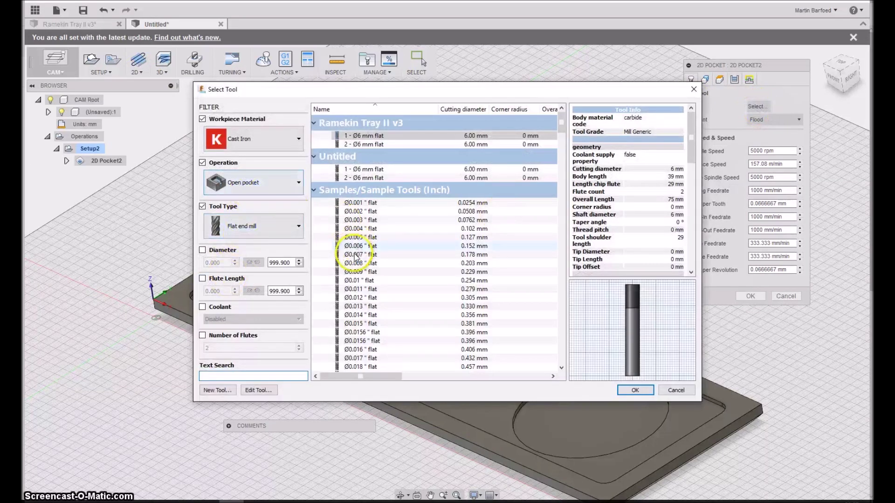
pyautogui.scroll(-10, 352, 254)
pyautogui.scroll(-3, 354, 259)
pyautogui.scroll(-3, 354, 259)
pyautogui.scroll(-3, 354, 259)
pyautogui.scroll(-3, 354, 259)
pyautogui.scroll(-5, 355, 259)
pyautogui.scroll(-5, 355, 259)
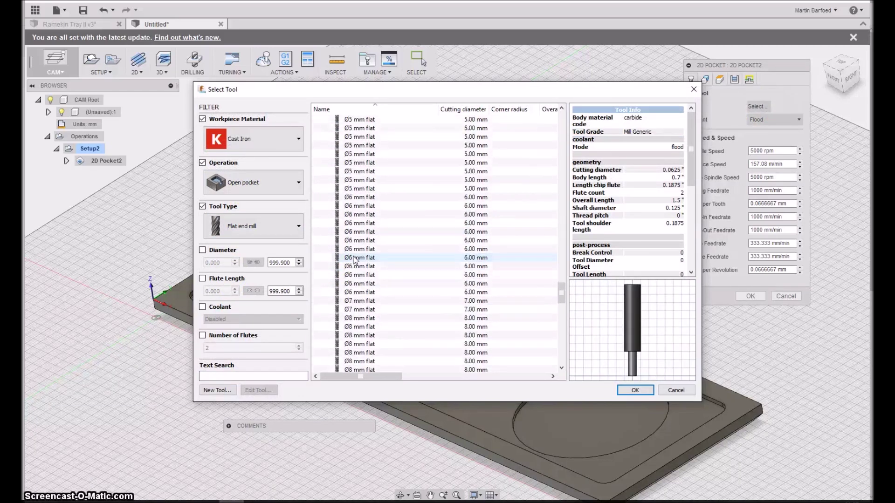
pyautogui.click(354, 232)
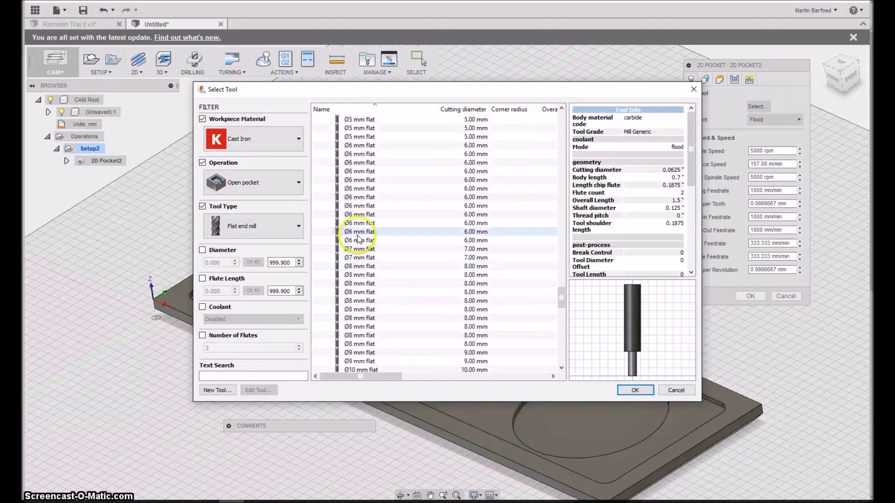
pyautogui.click(638, 390)
pyautogui.click(638, 391)
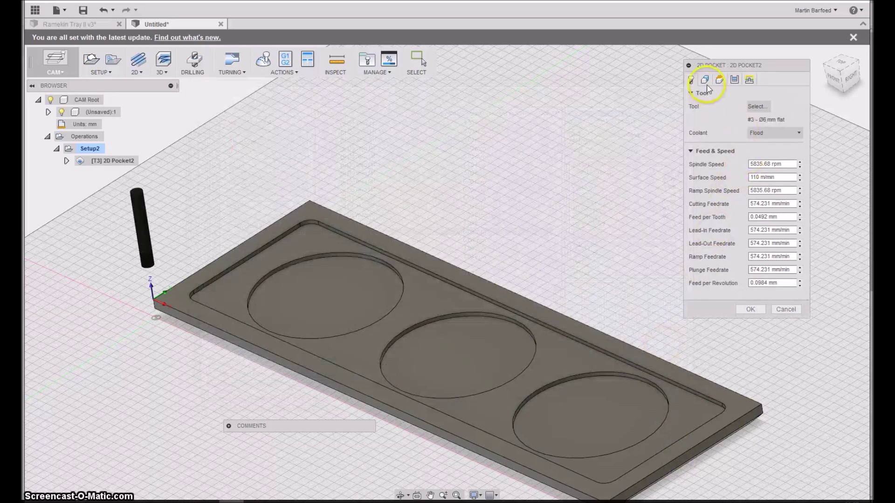
# Step: Select the rectangular recess as pocket geometry, review heights and passes, and generate the toolpath
pyautogui.click(706, 80)
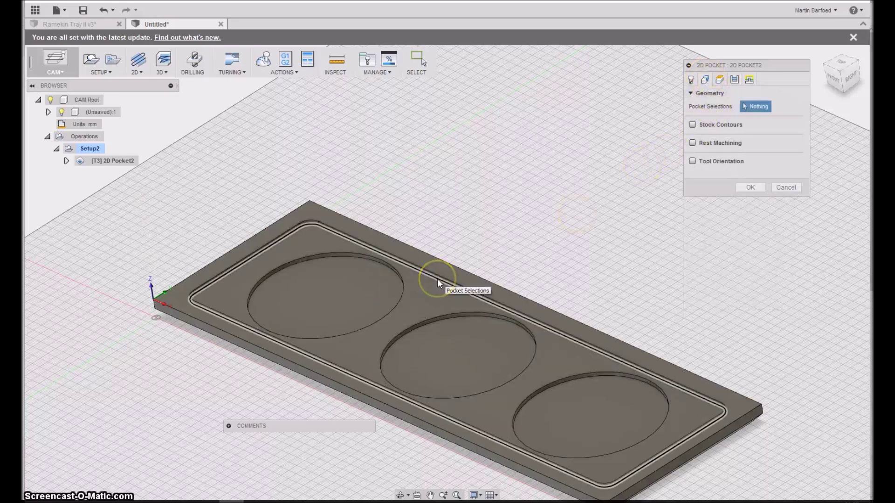
pyautogui.click(439, 284)
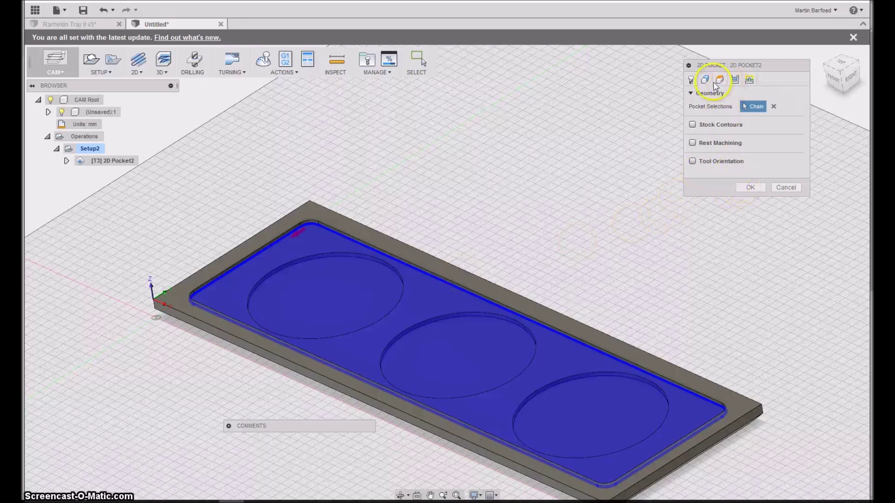
pyautogui.click(721, 81)
pyautogui.click(735, 80)
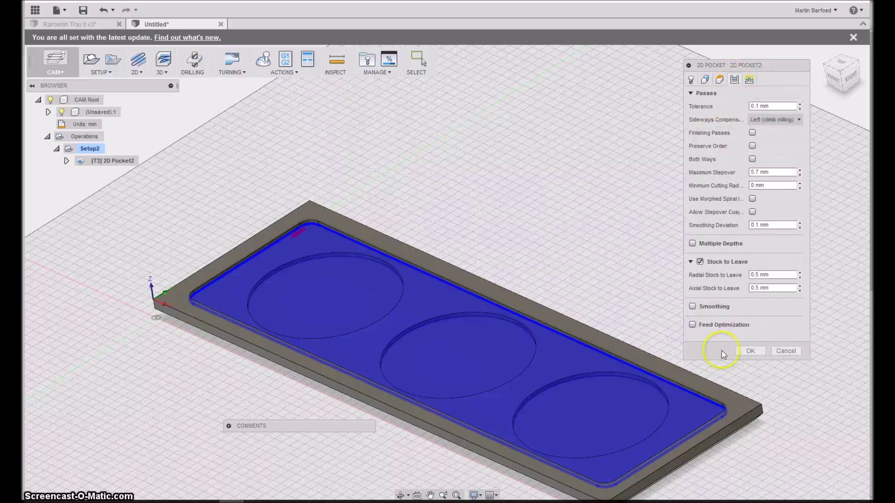
pyautogui.click(759, 353)
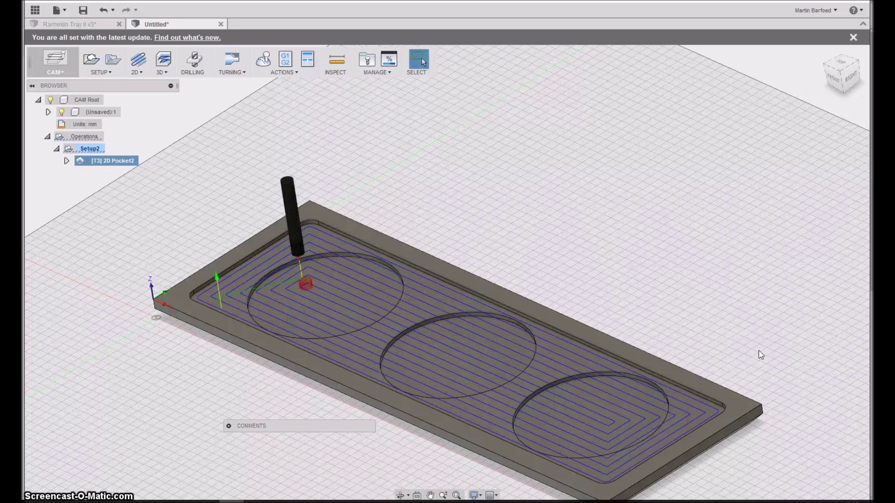
pyautogui.click(64, 191)
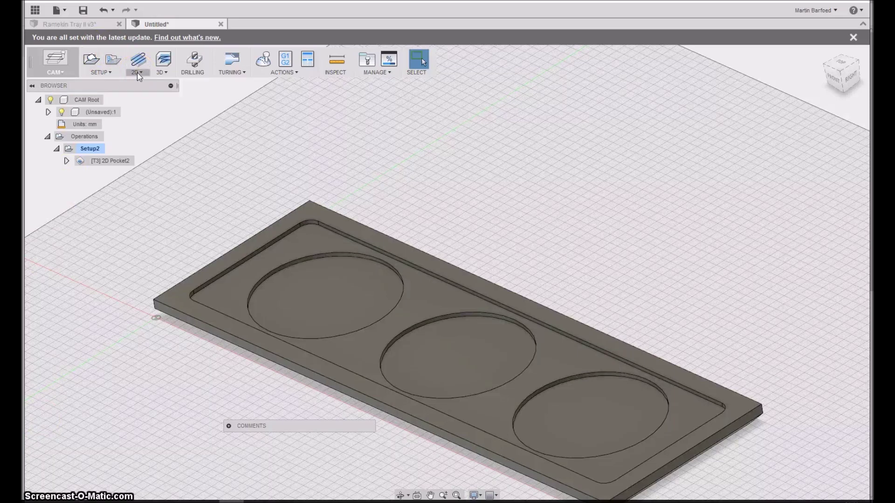
# Step: Add a 2D Pocket with the Ø6 mm tool over all three circular recesses
pyautogui.click(138, 74)
pyautogui.click(143, 100)
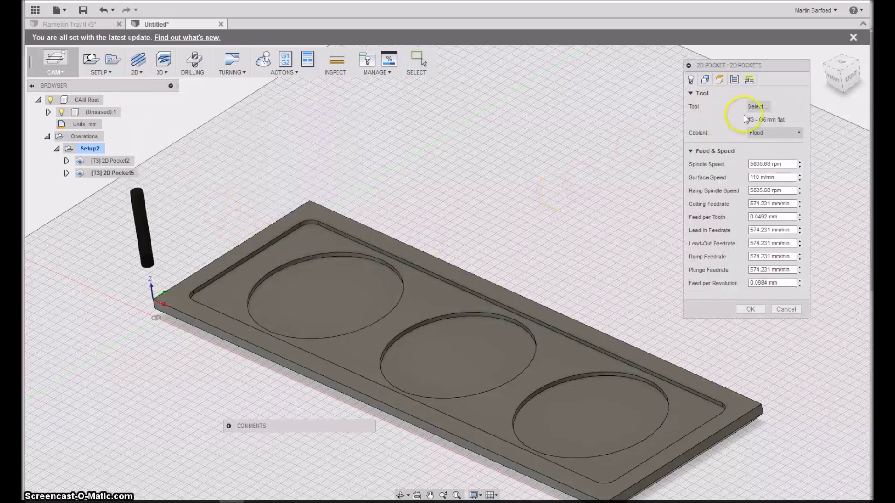
pyautogui.click(704, 79)
pyautogui.click(331, 294)
pyautogui.click(457, 356)
pyautogui.click(591, 399)
pyautogui.click(750, 188)
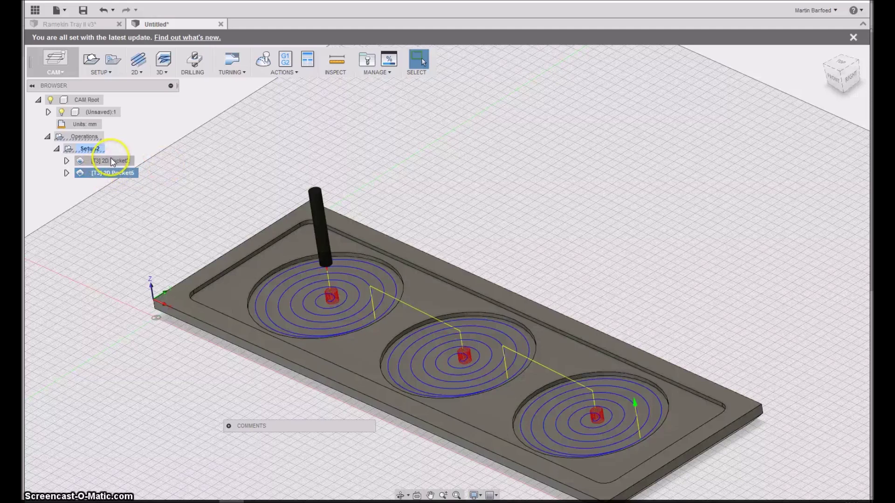
pyautogui.keyDown('ctrl'); pyautogui.click(112, 161); pyautogui.keyUp('ctrl')
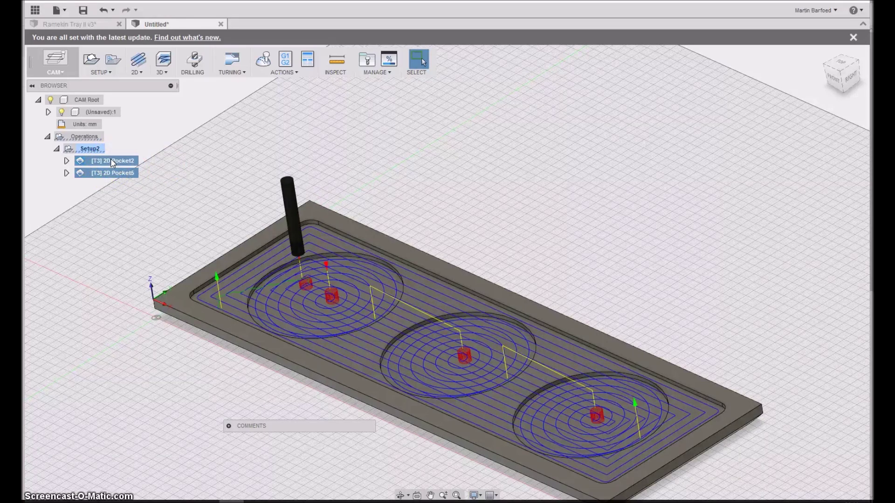
# Step: Simulate both pocket toolpaths and play them back at increased speed
pyautogui.click(262, 61)
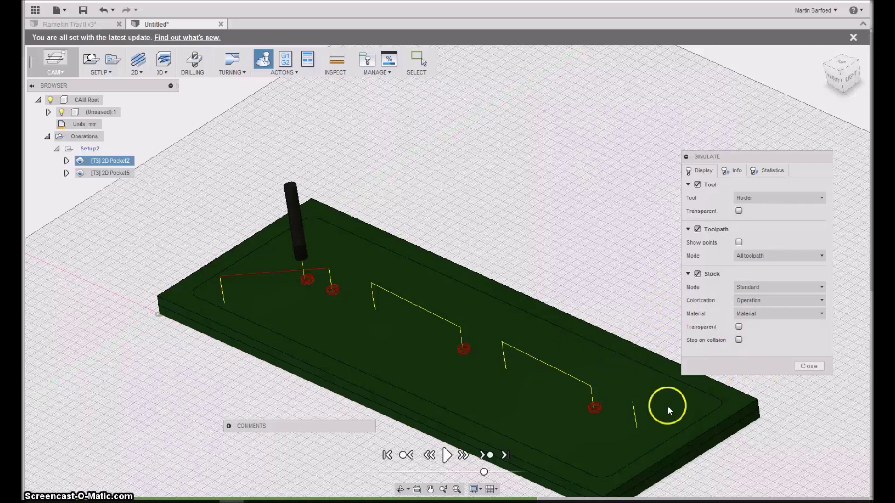
pyautogui.click(446, 456)
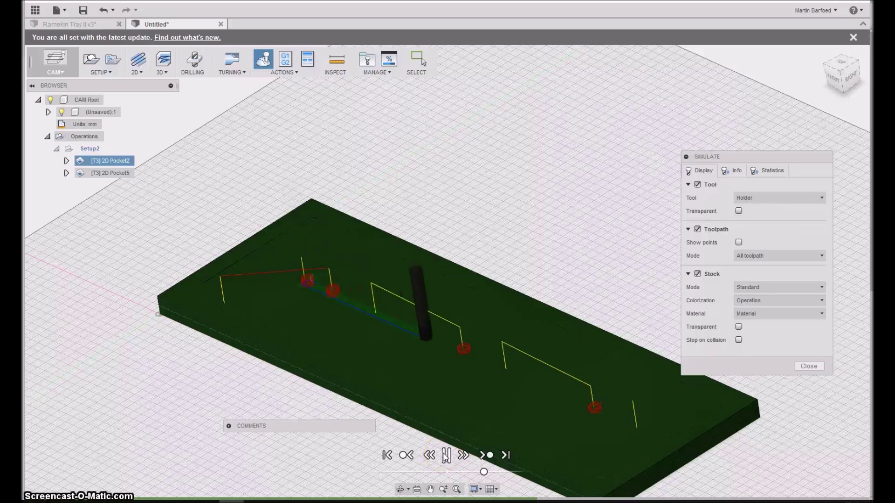
pyautogui.click(500, 472)
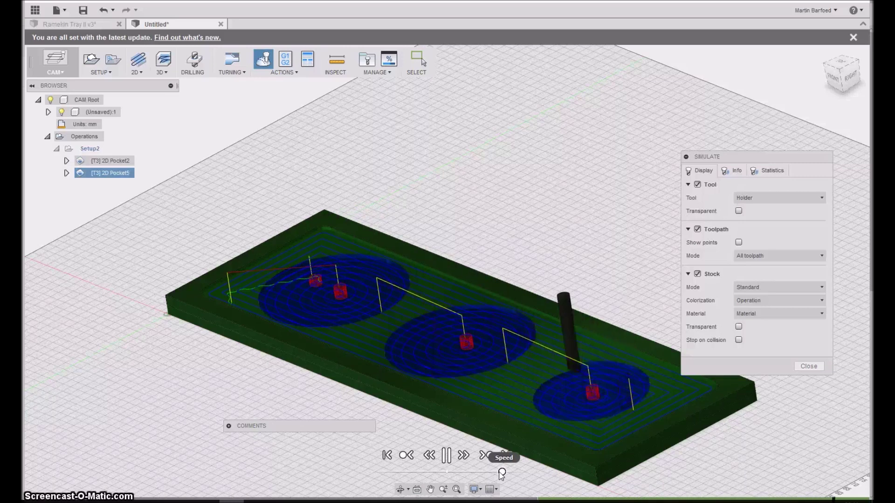
pyautogui.scroll(1, 501, 473)
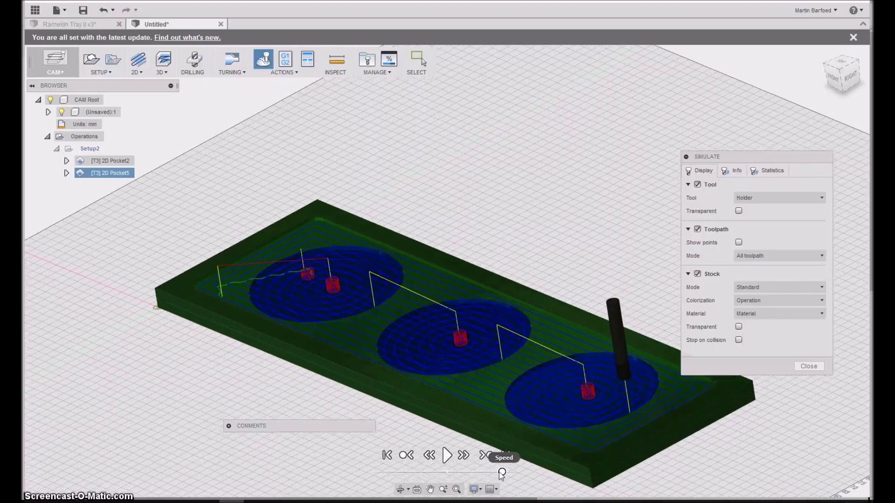
# Step: Zoom in on the running simulation as it machines the pockets
pyautogui.scroll(1, 502, 474)
pyautogui.scroll(1, 502, 474)
pyautogui.scroll(1, 502, 473)
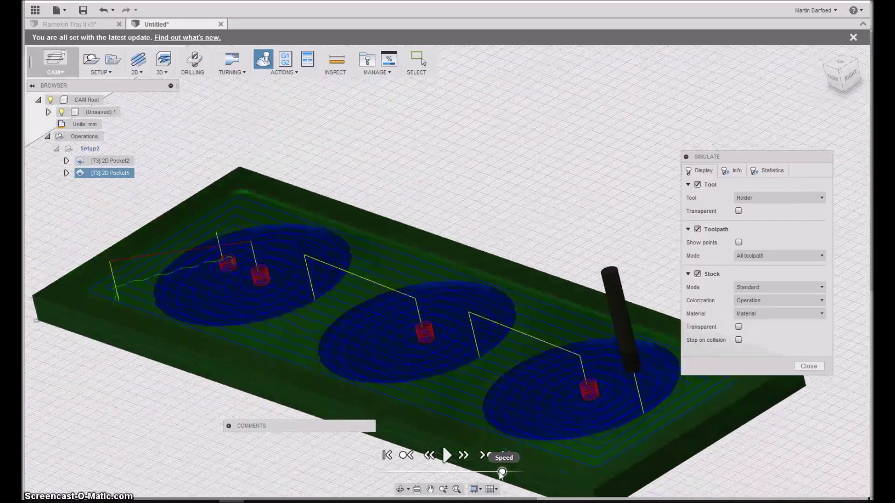